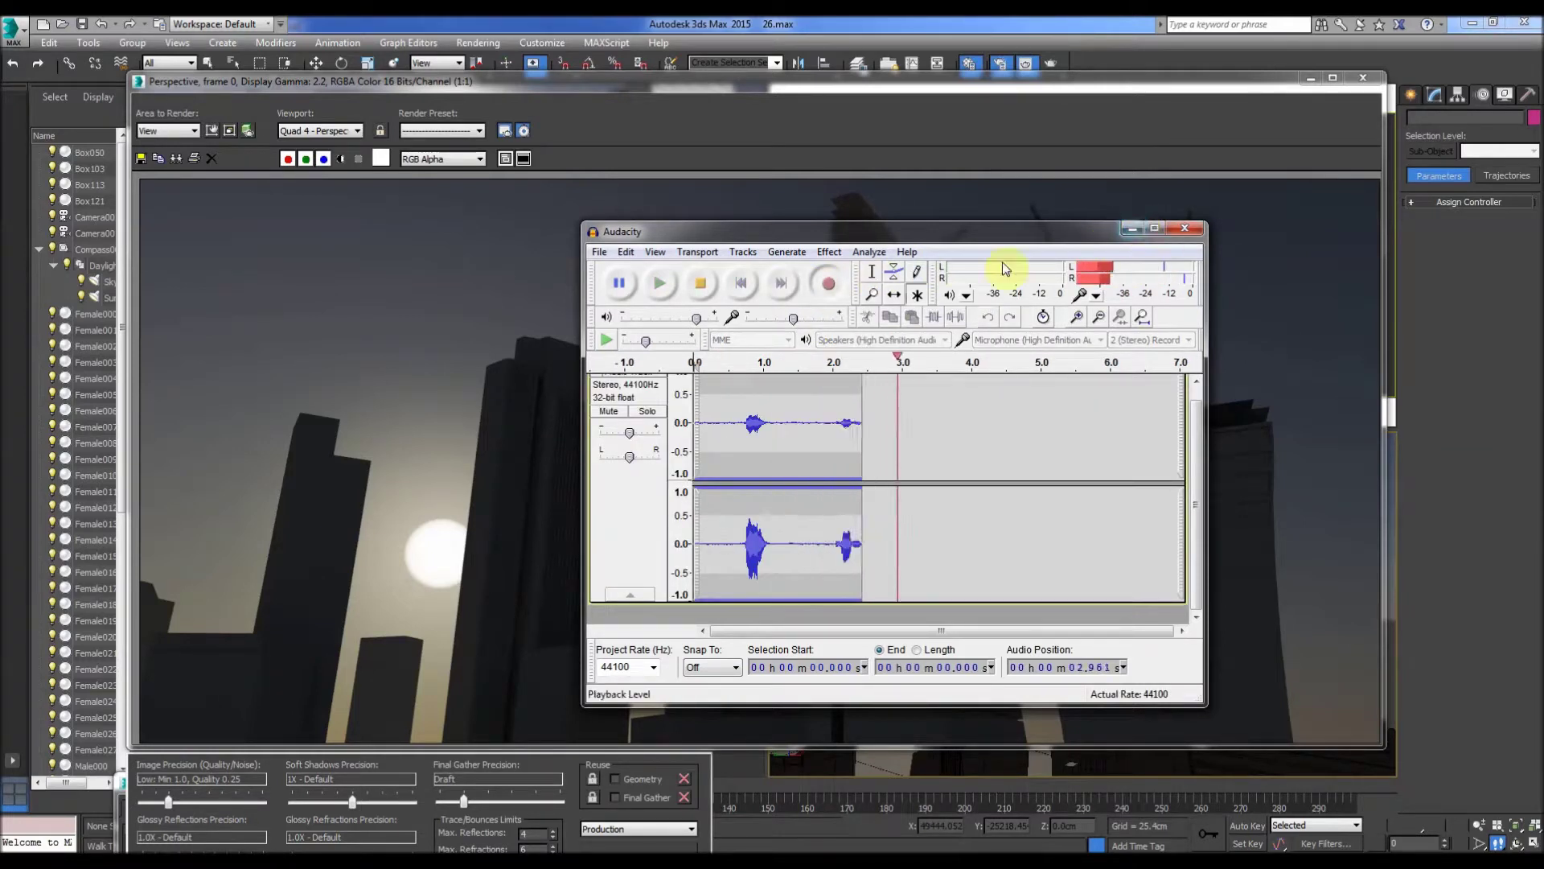
Minimize the Audacity recording window to reveal the rendered sunset skyline in 3ds Max
click(1131, 231)
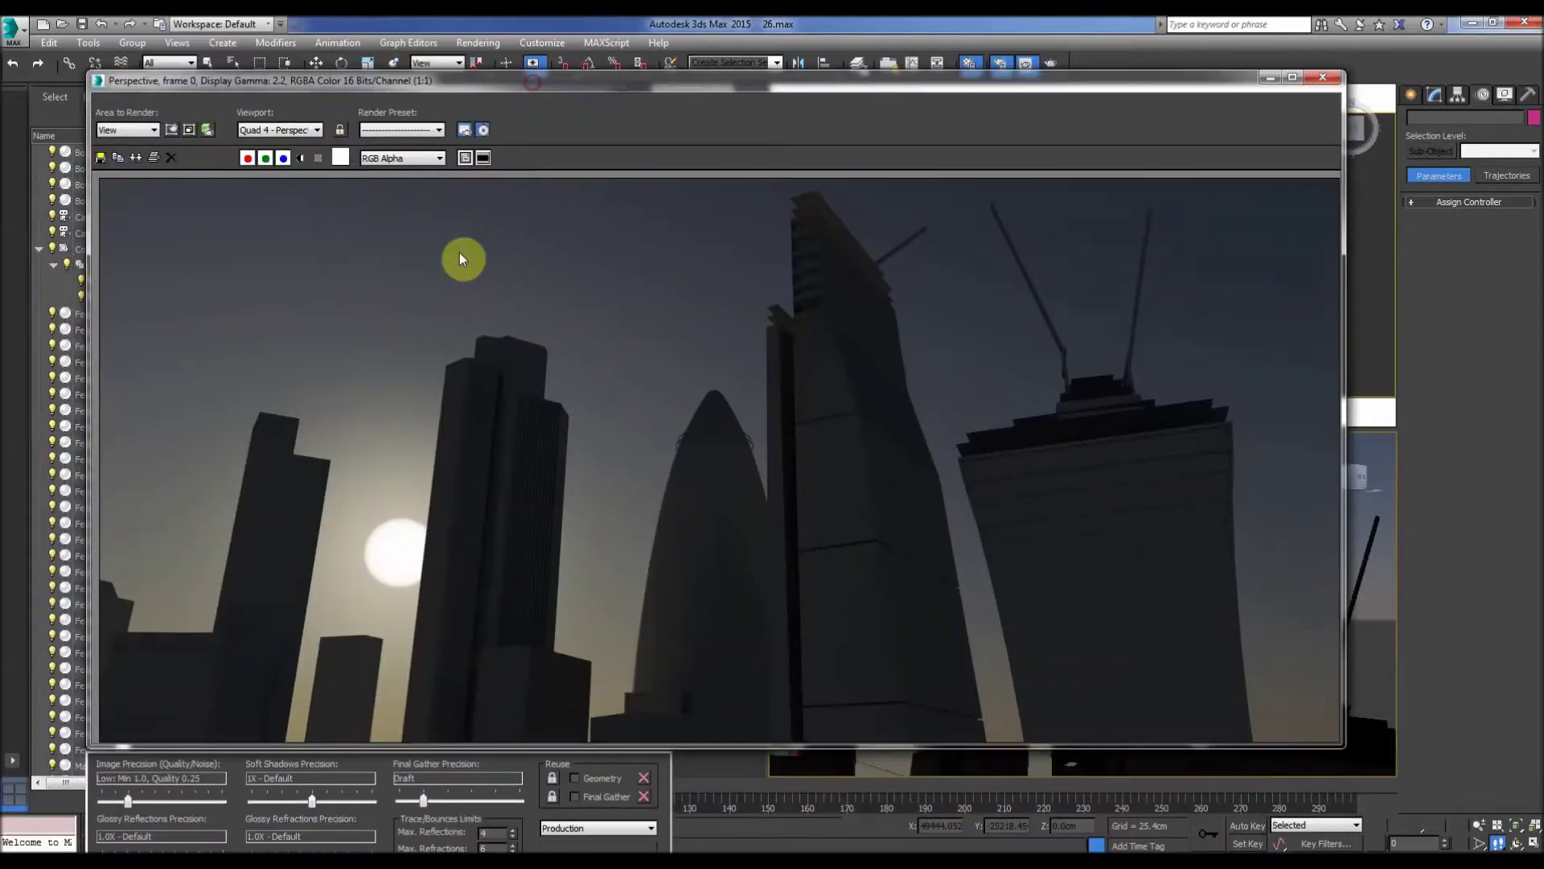
double_click(822, 85)
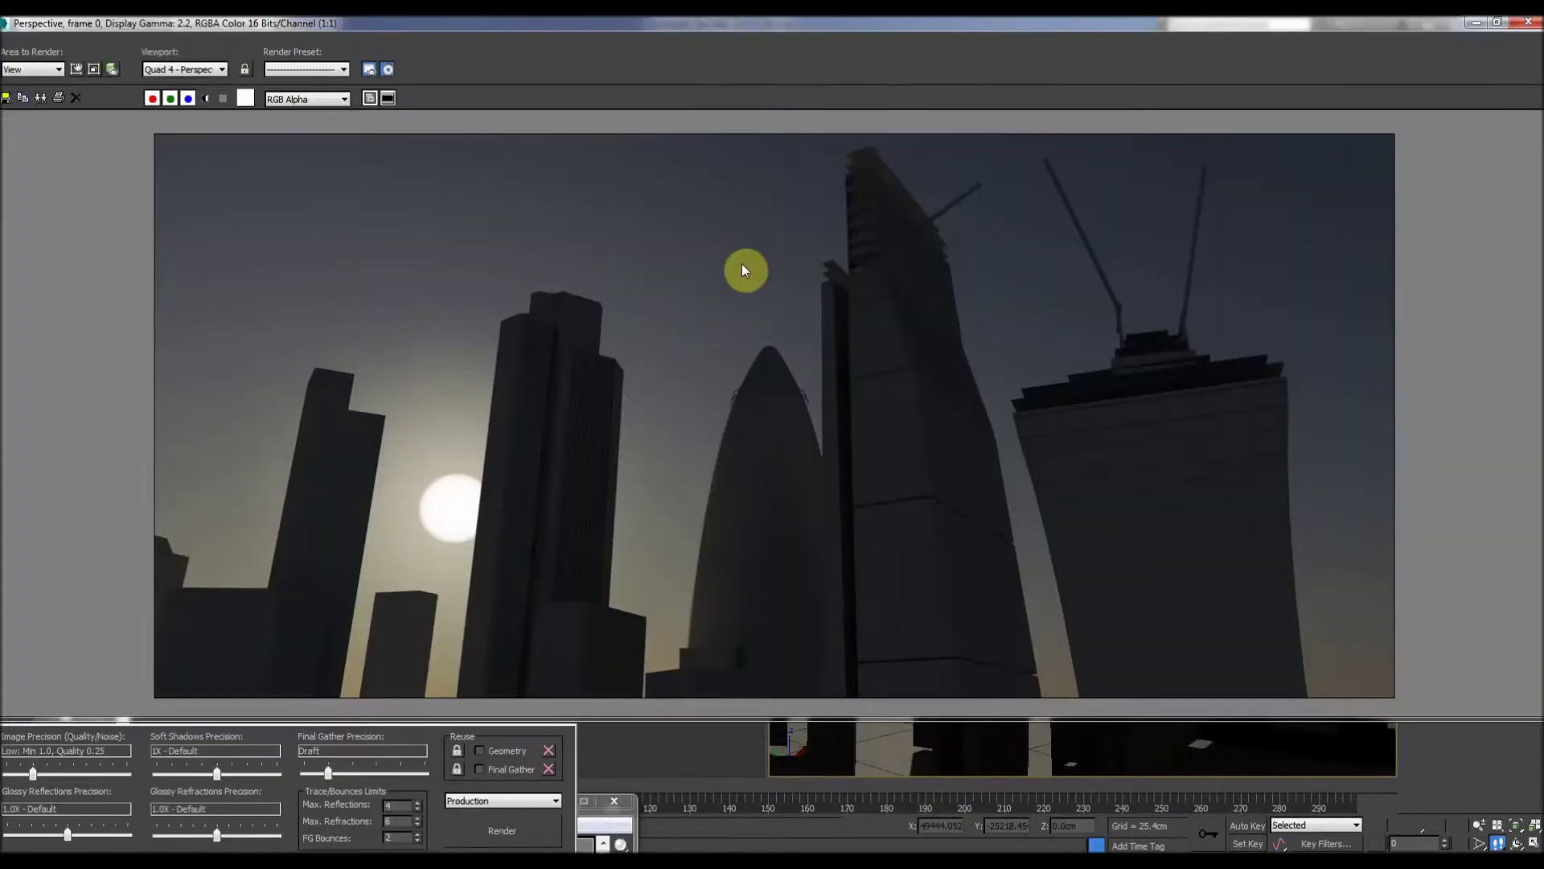
scroll(828, 354, up, 1)
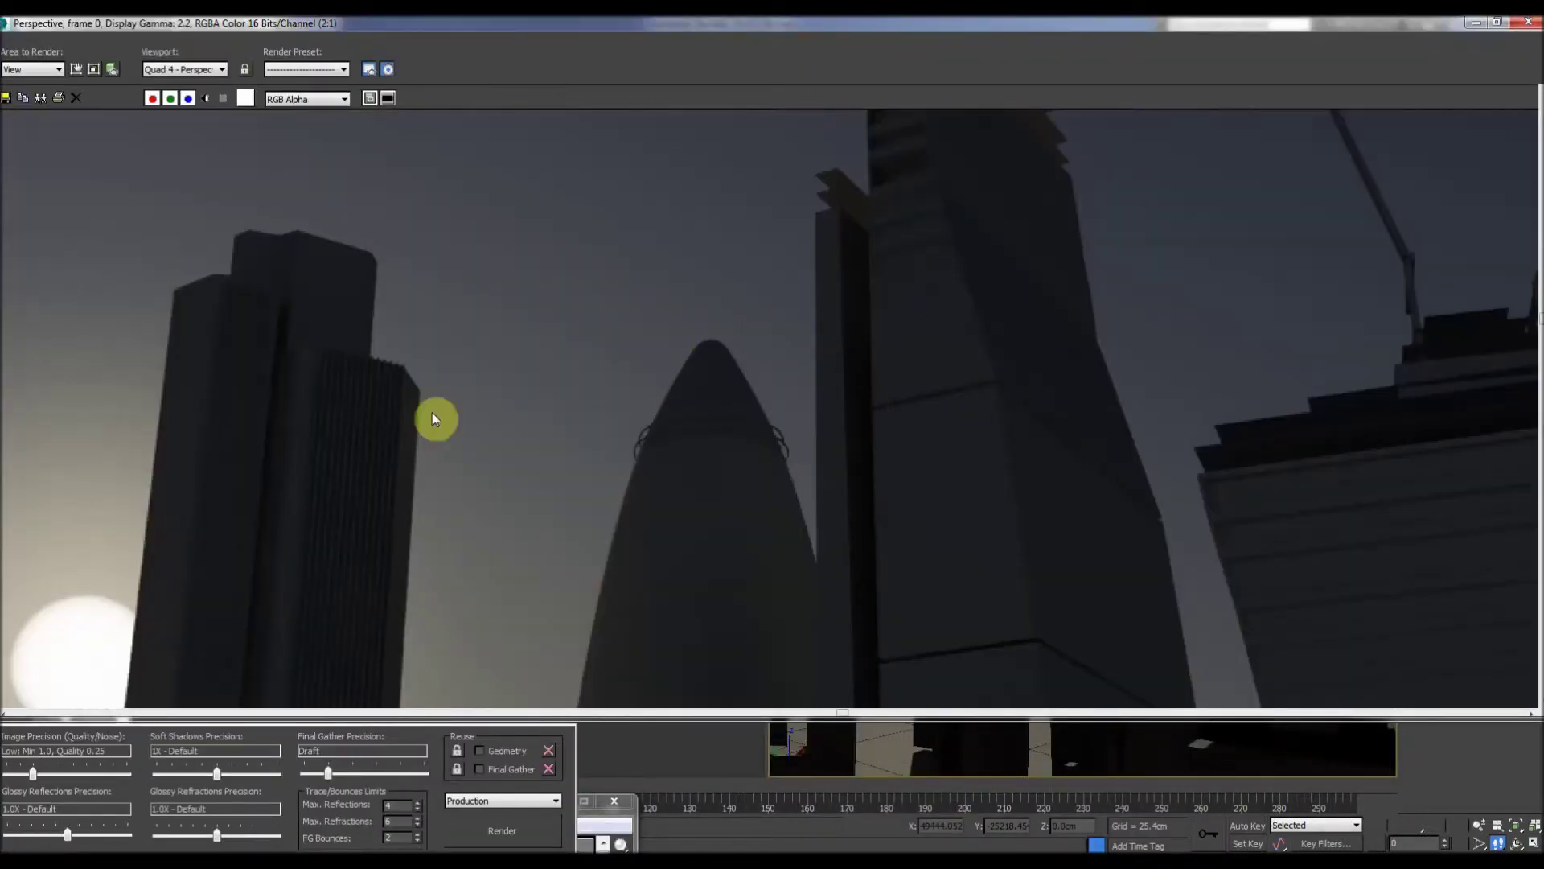
scroll(434, 402, down, 1)
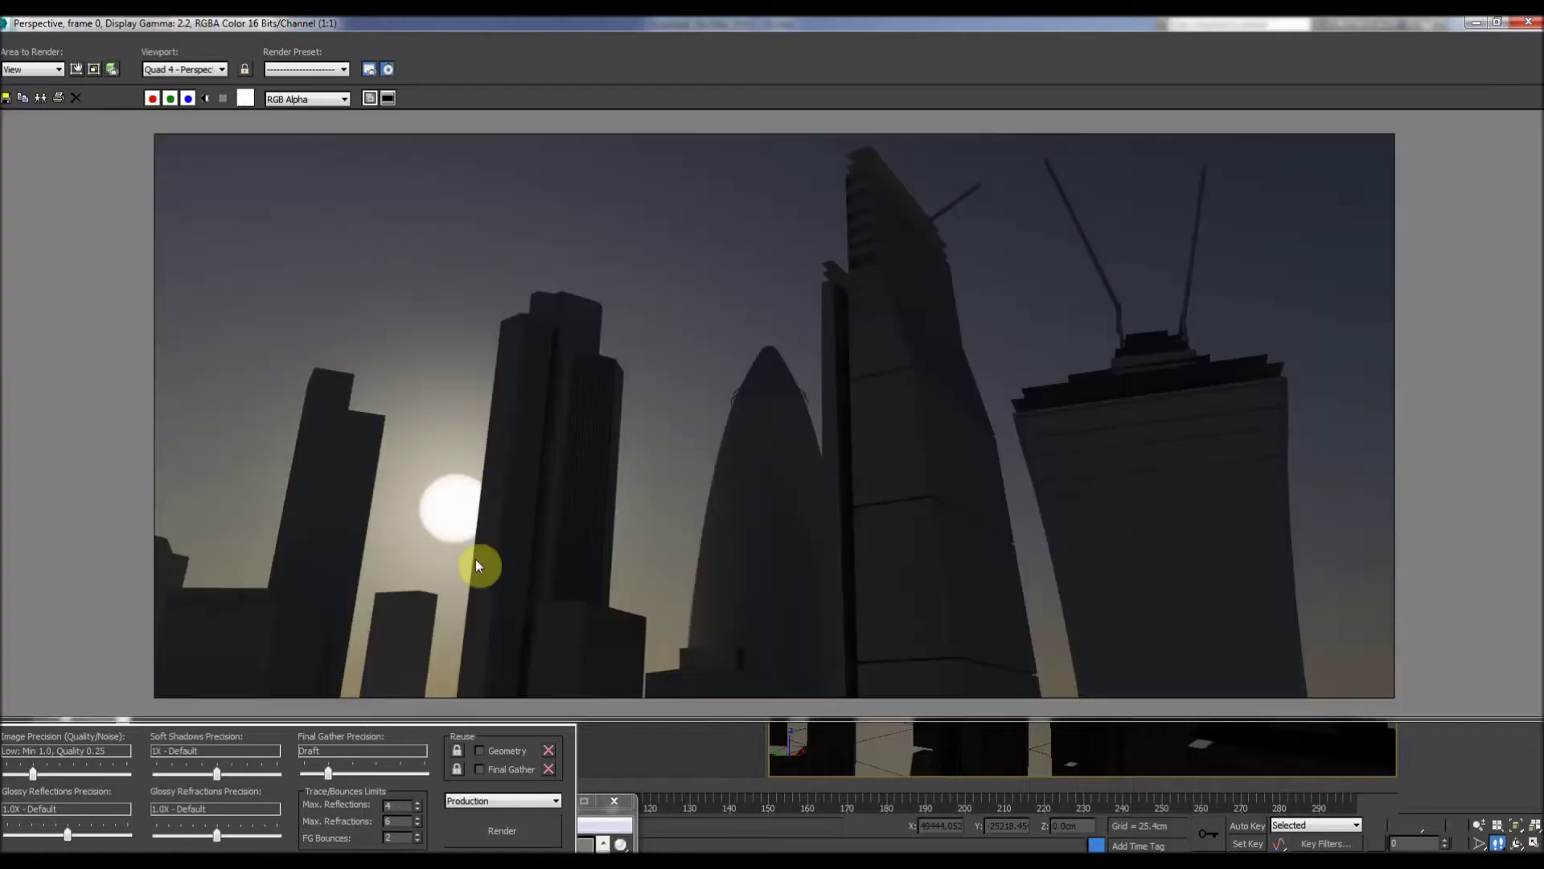
double_click(778, 26)
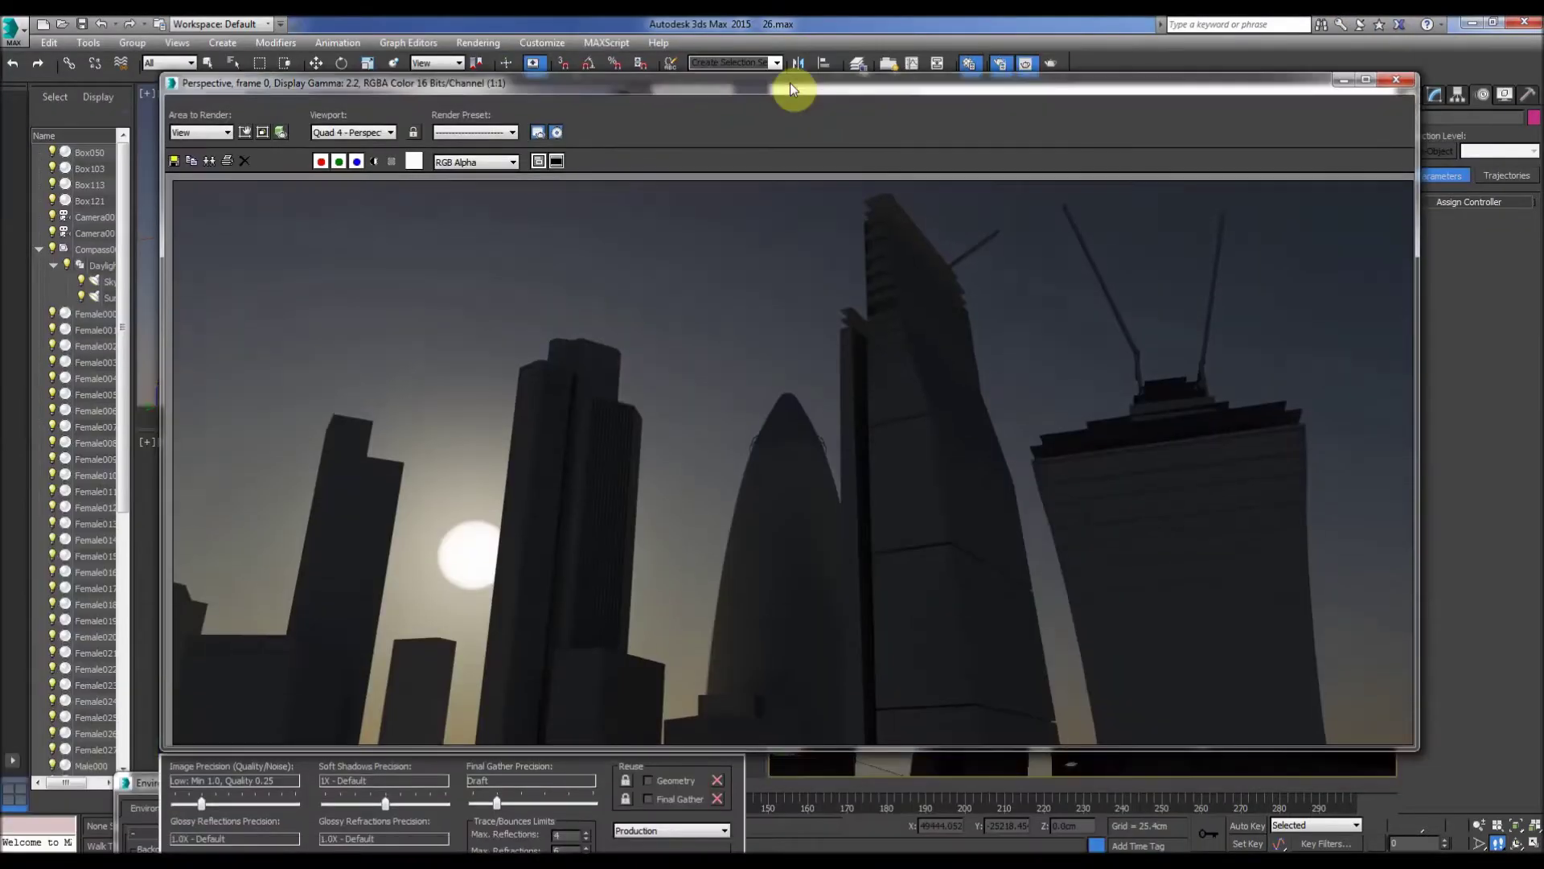
Move the render window to the lower left and enlarge the orbited Perspective viewport over the others
drag(790, 84, 515, 693)
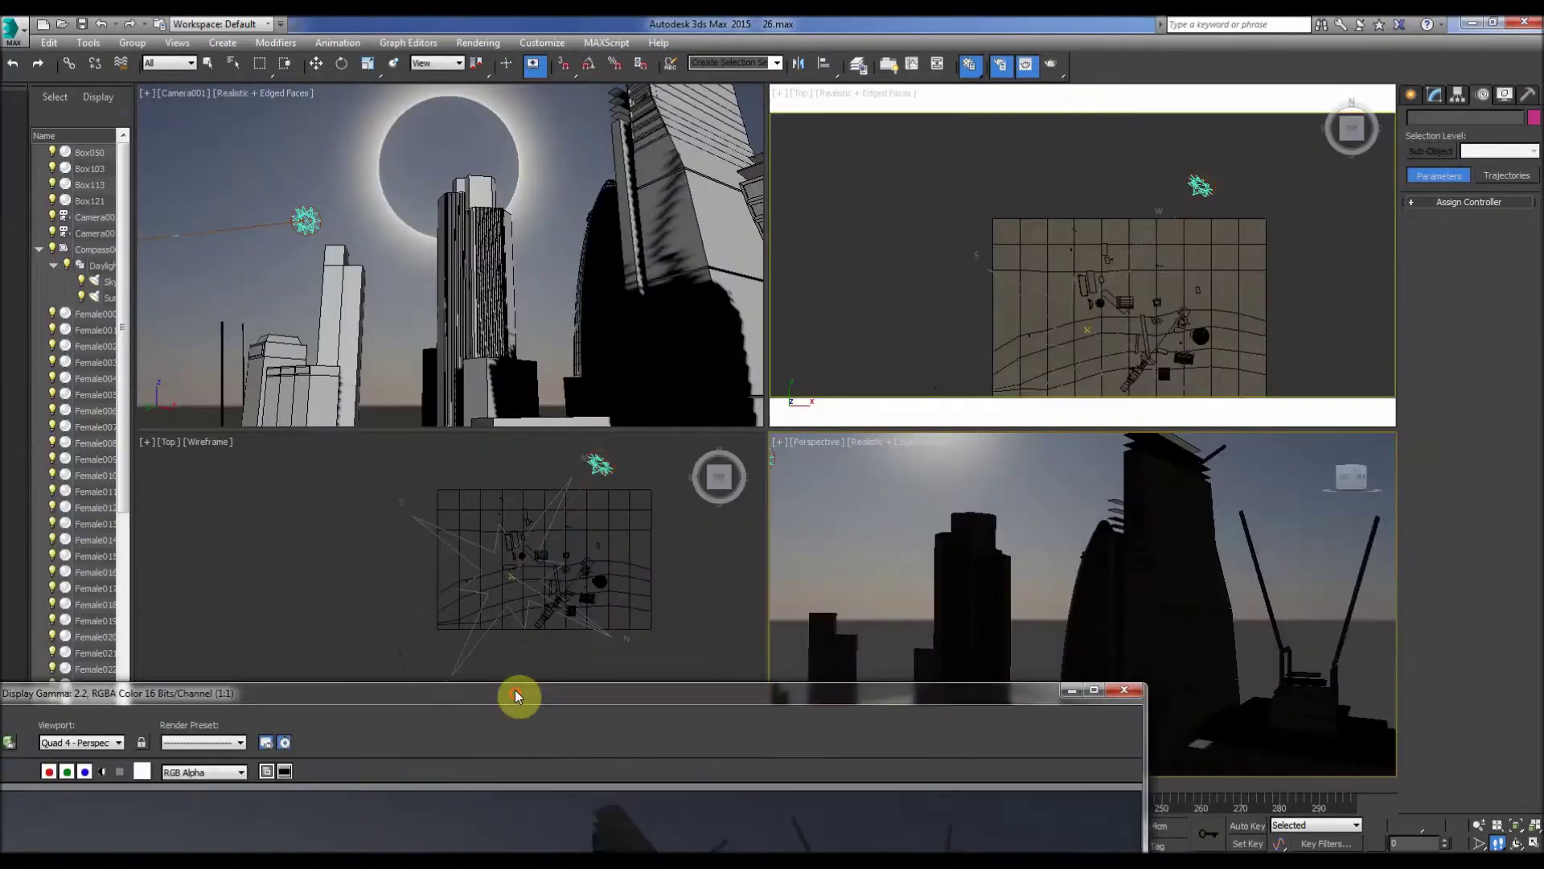
mouse_move(930, 475)
alt+middle_down()
mouse_move(924, 507)
mouse_move(962, 466)
mouse_move(1079, 483)
mouse_move(1017, 524)
mouse_move(863, 529)
mouse_move(855, 586)
mouse_move(885, 507)
mouse_move(863, 454)
mouse_move(803, 451)
mouse_move(879, 486)
mouse_move(979, 431)
mouse_move(918, 473)
mouse_move(955, 490)
mouse_move(931, 480)
alt+middle_up()
drag(770, 438, 355, 214)
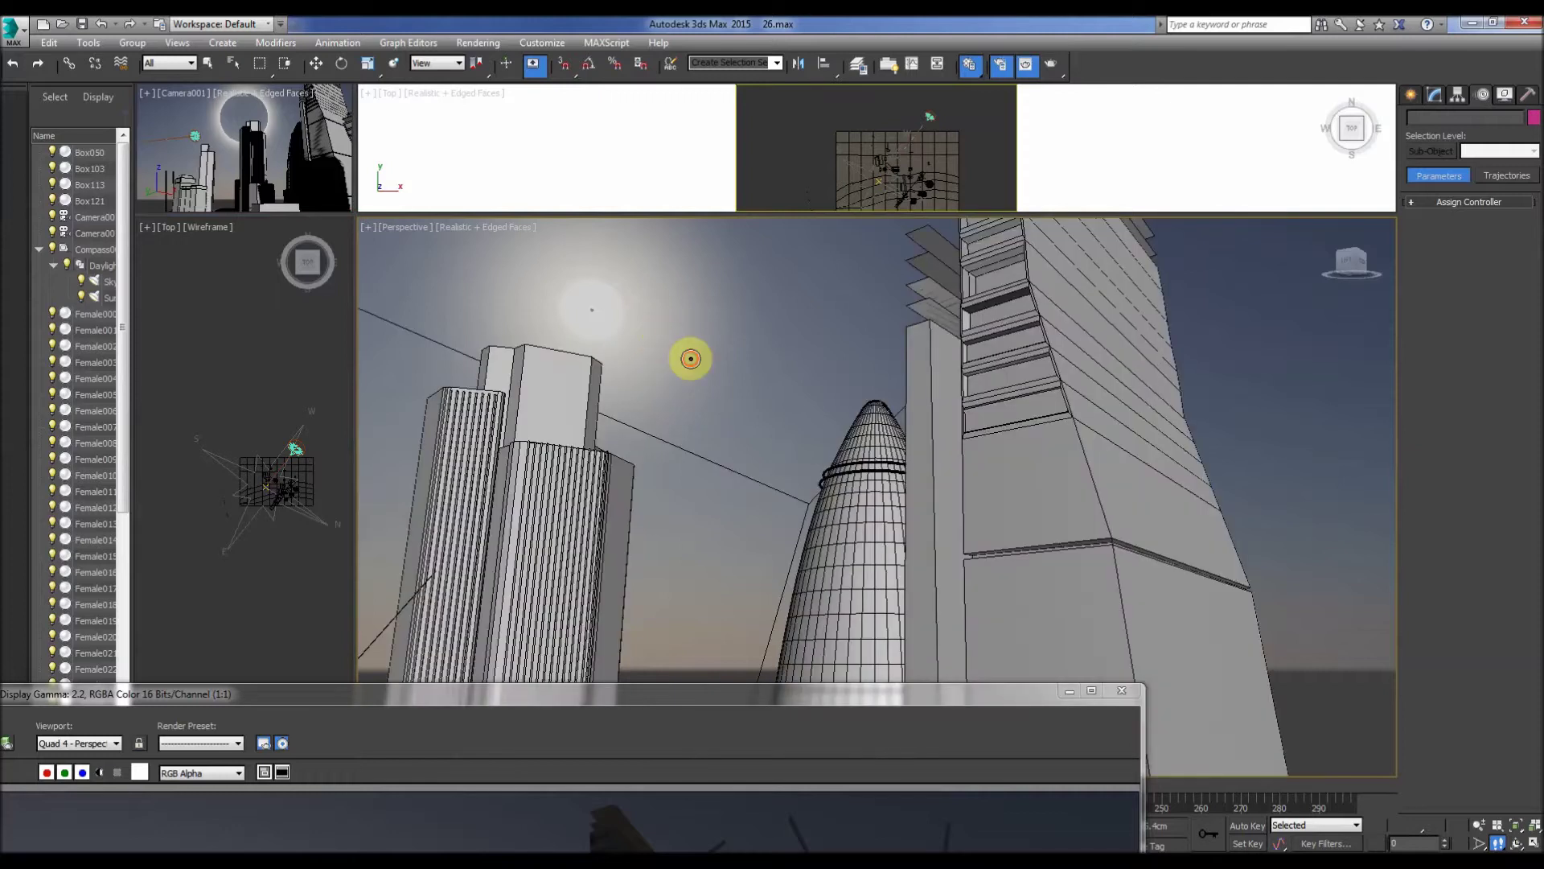
Select the Daylight001 system and show its settings in the Modify panel
key(e)
click(927, 115)
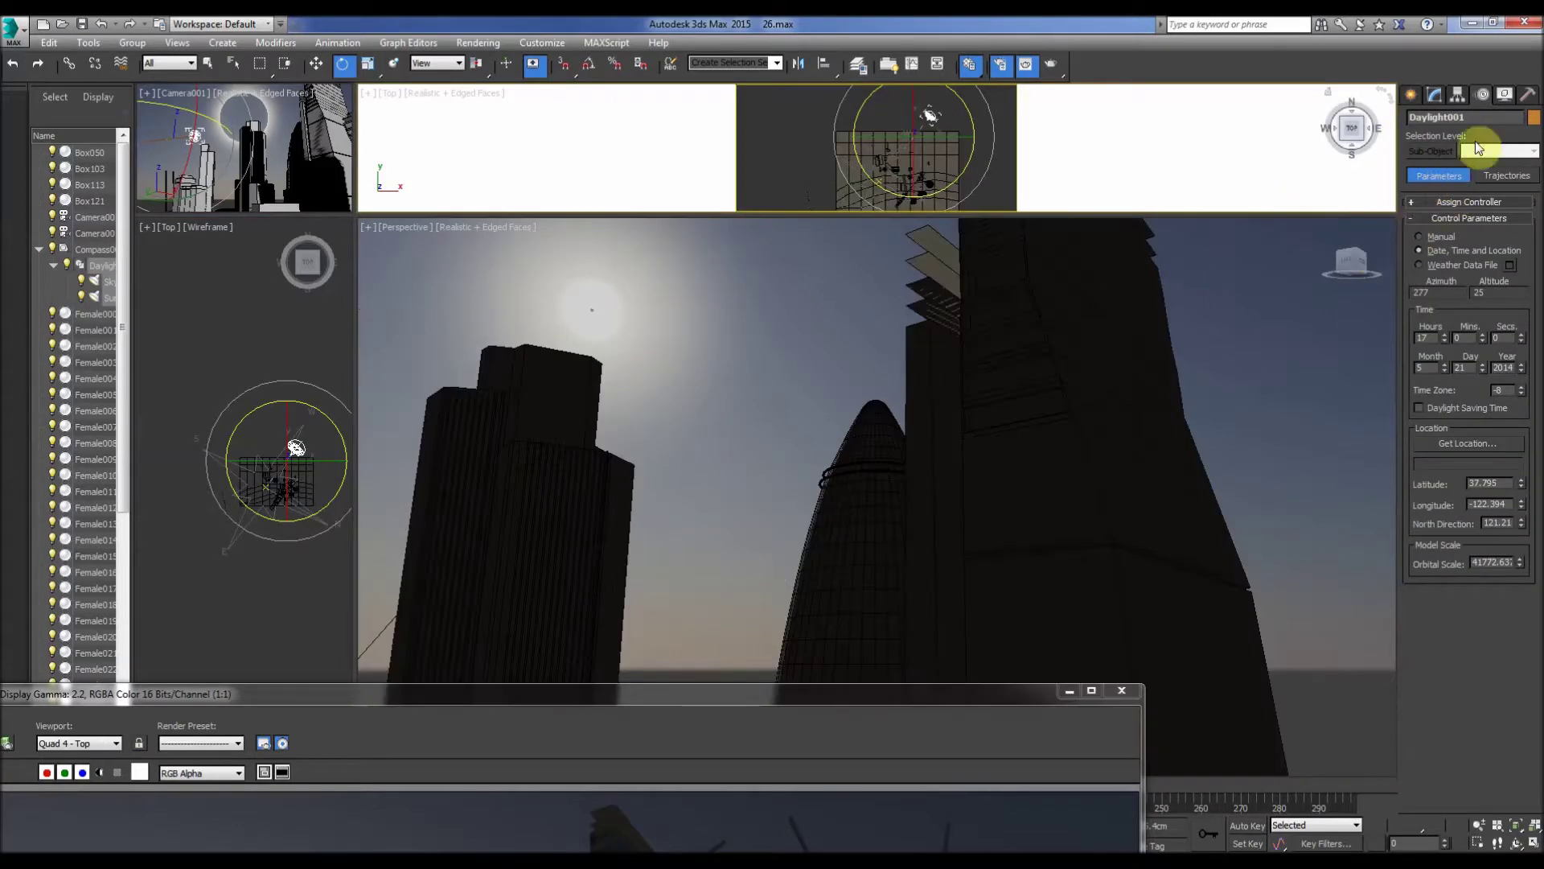
click(1434, 94)
scroll(1416, 324, down, 10)
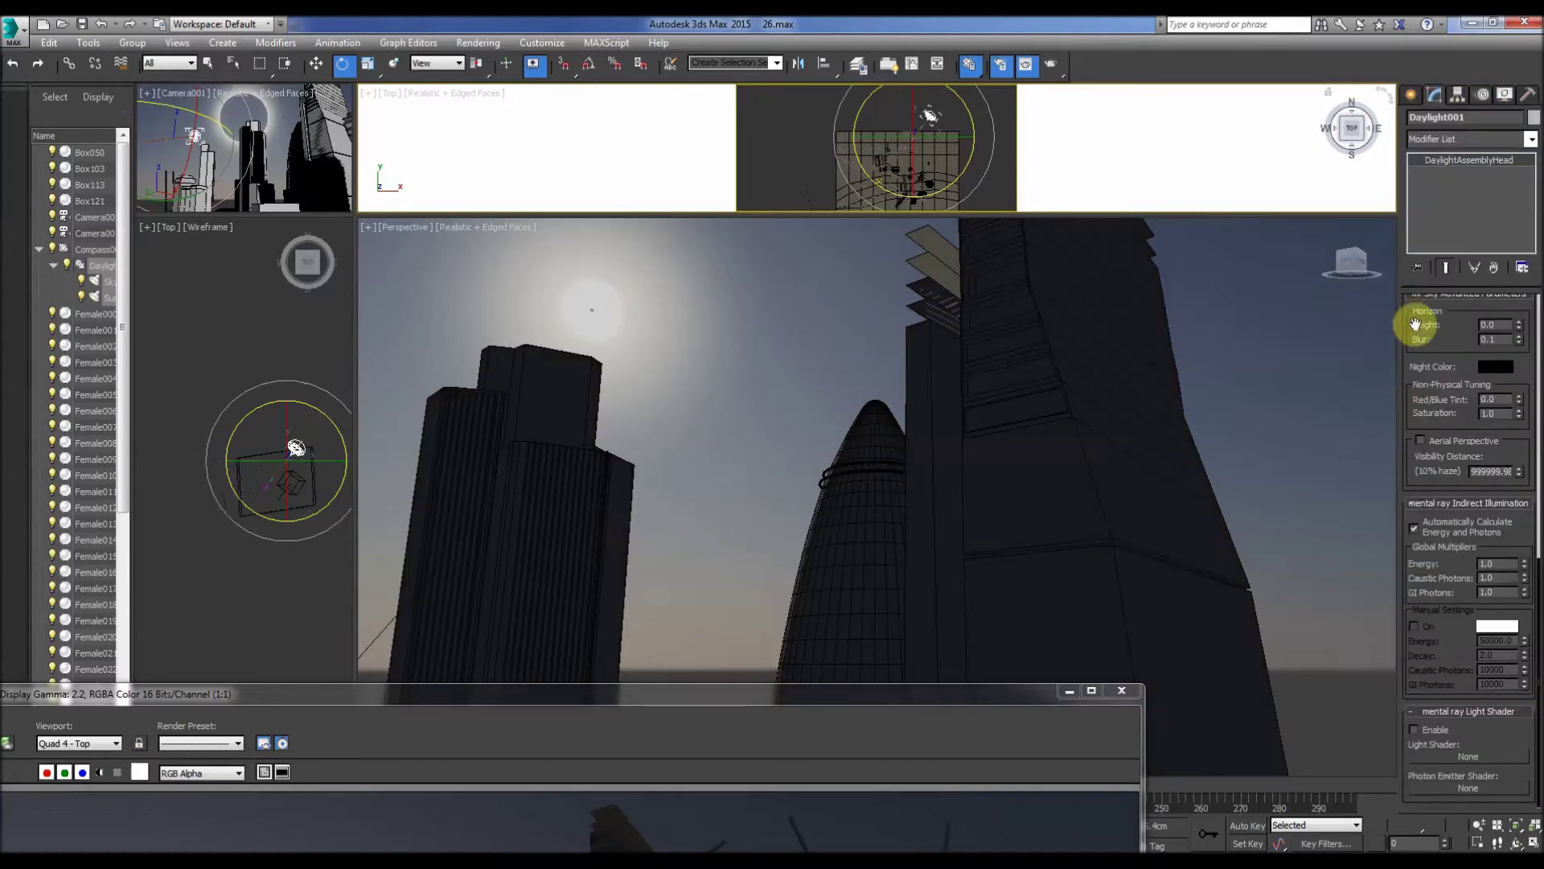
Open Rendering > Environment and Effects, showing mr Physical Sky as the environment map
click(478, 43)
click(480, 44)
click(480, 44)
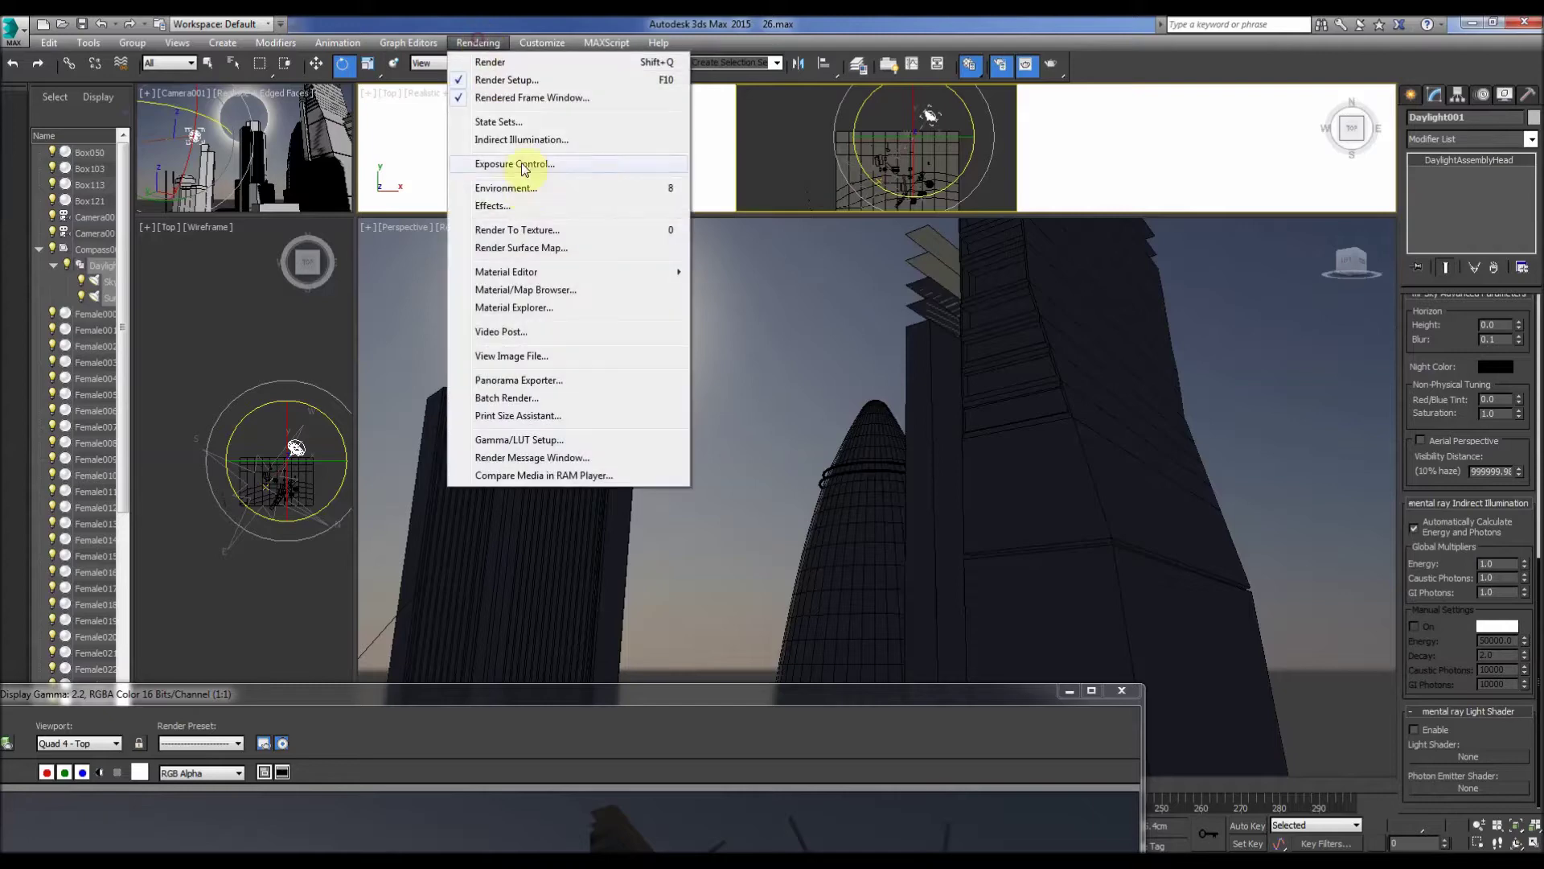
click(514, 189)
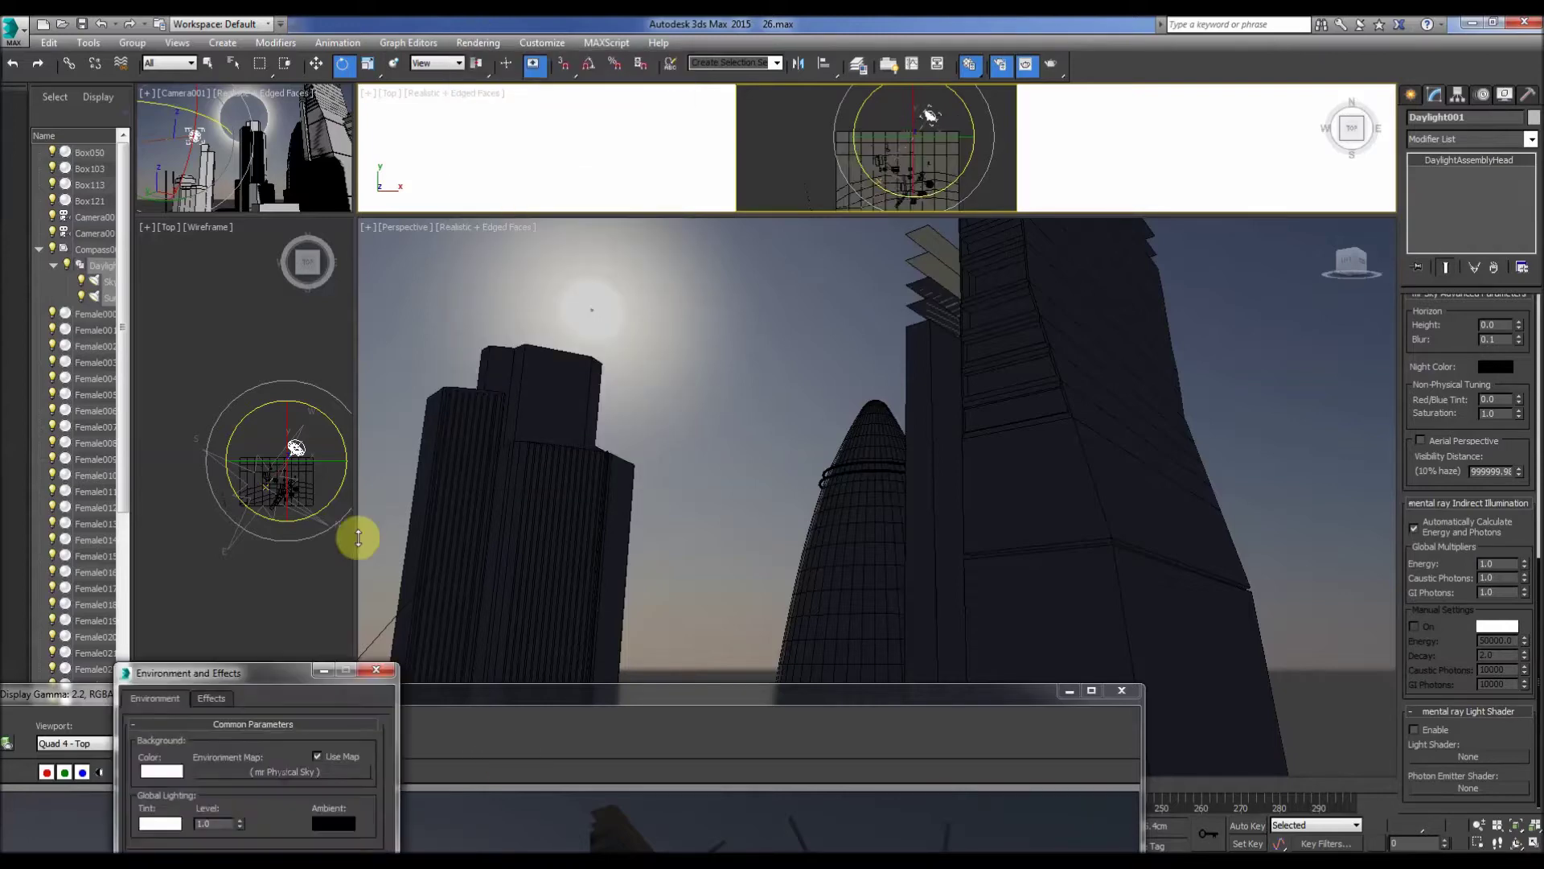
drag(278, 666, 451, 254)
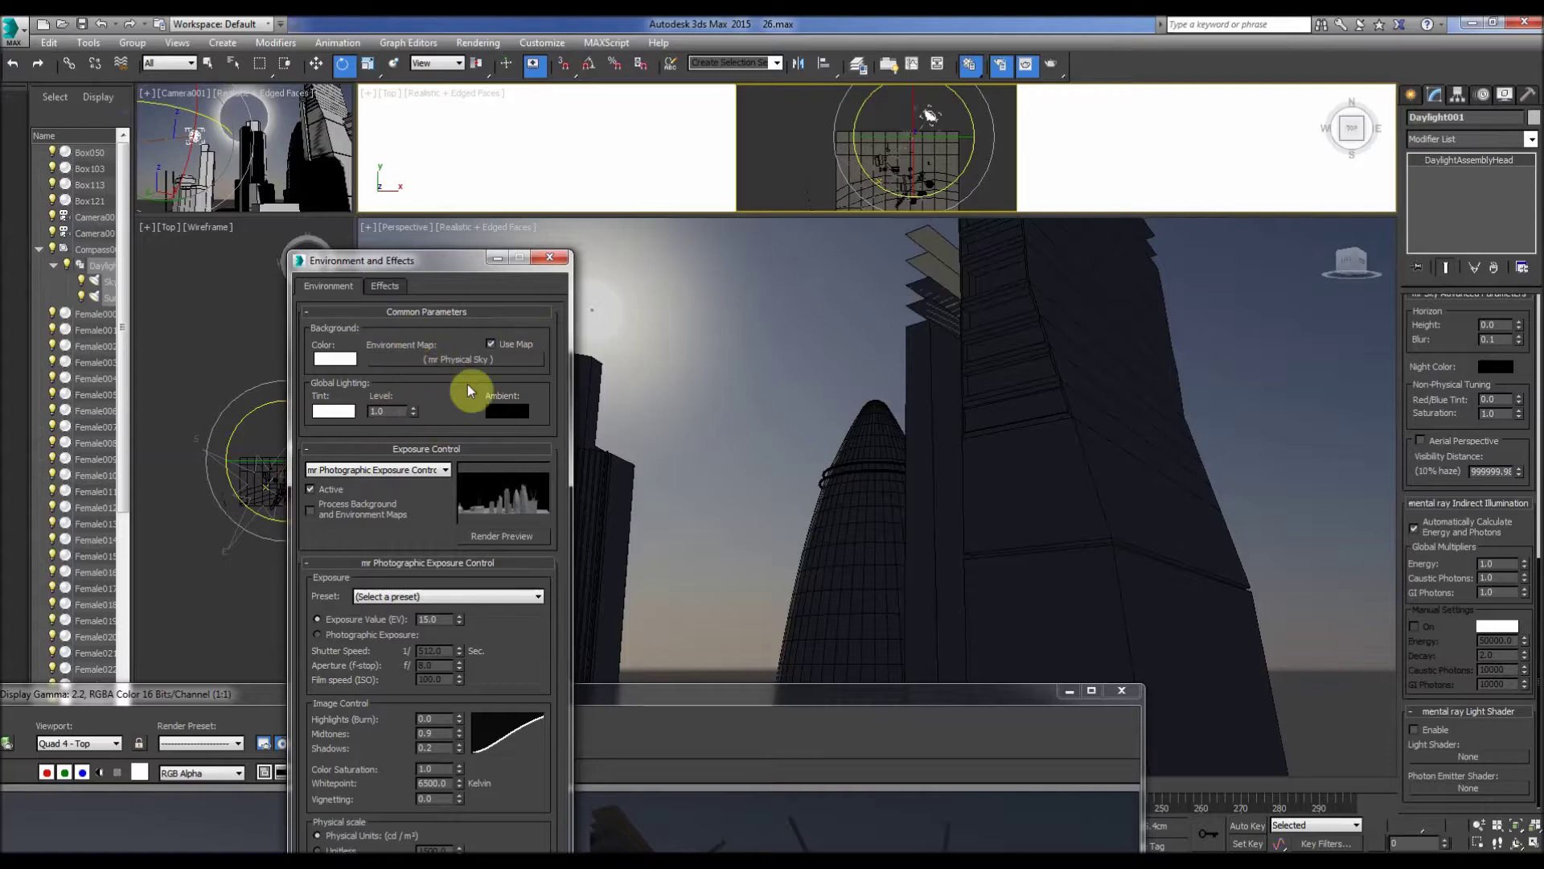
drag(431, 267, 285, 700)
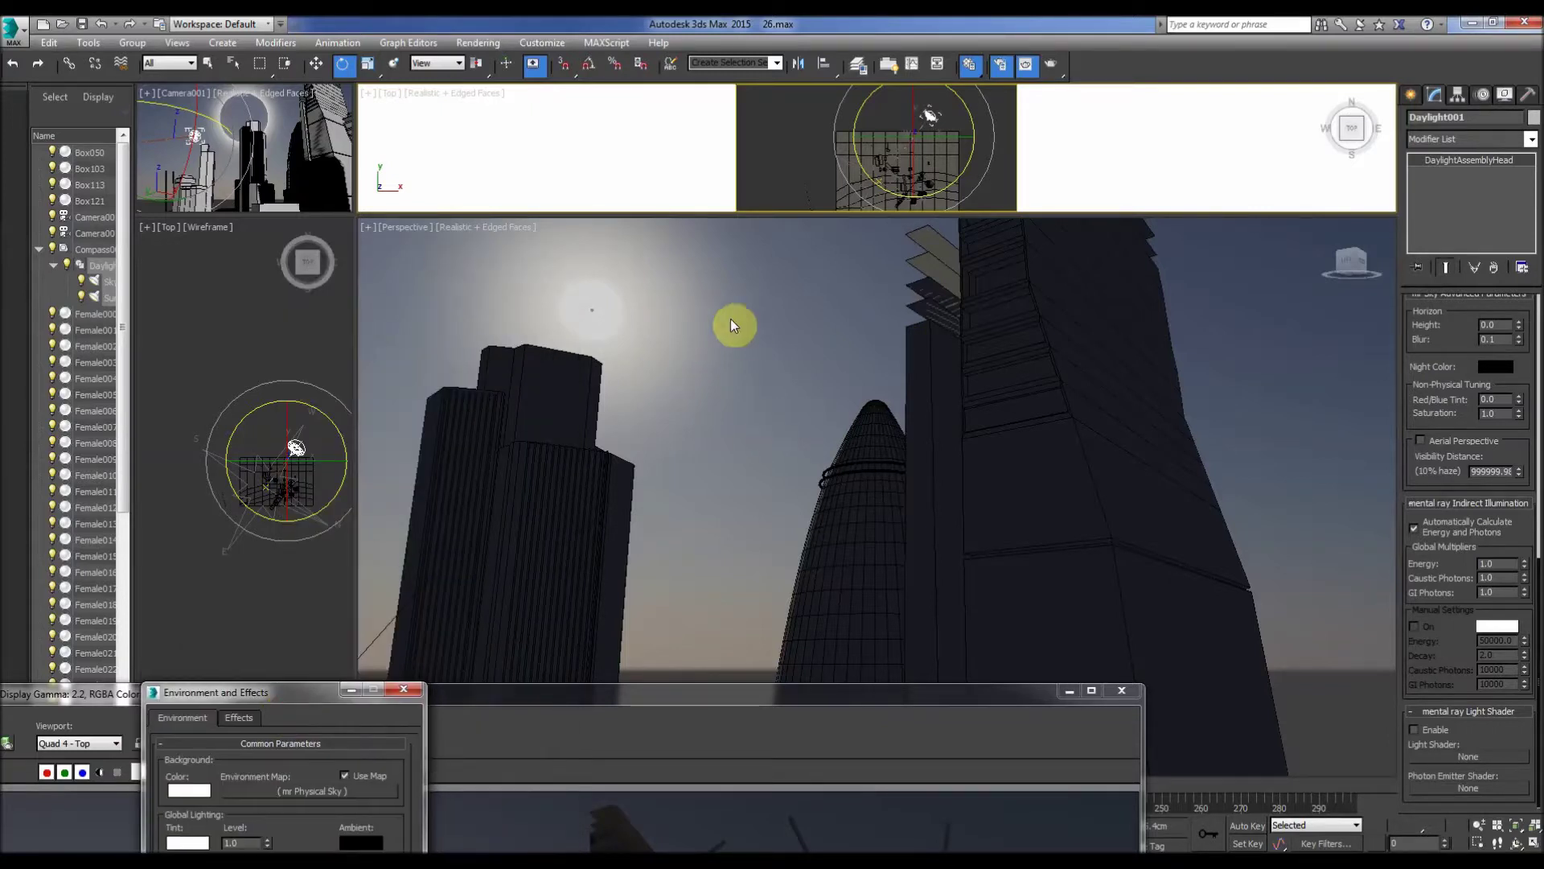
Set Daylight001's hour to 18 in the Motion panel, then deselect the daylight system
click(1480, 94)
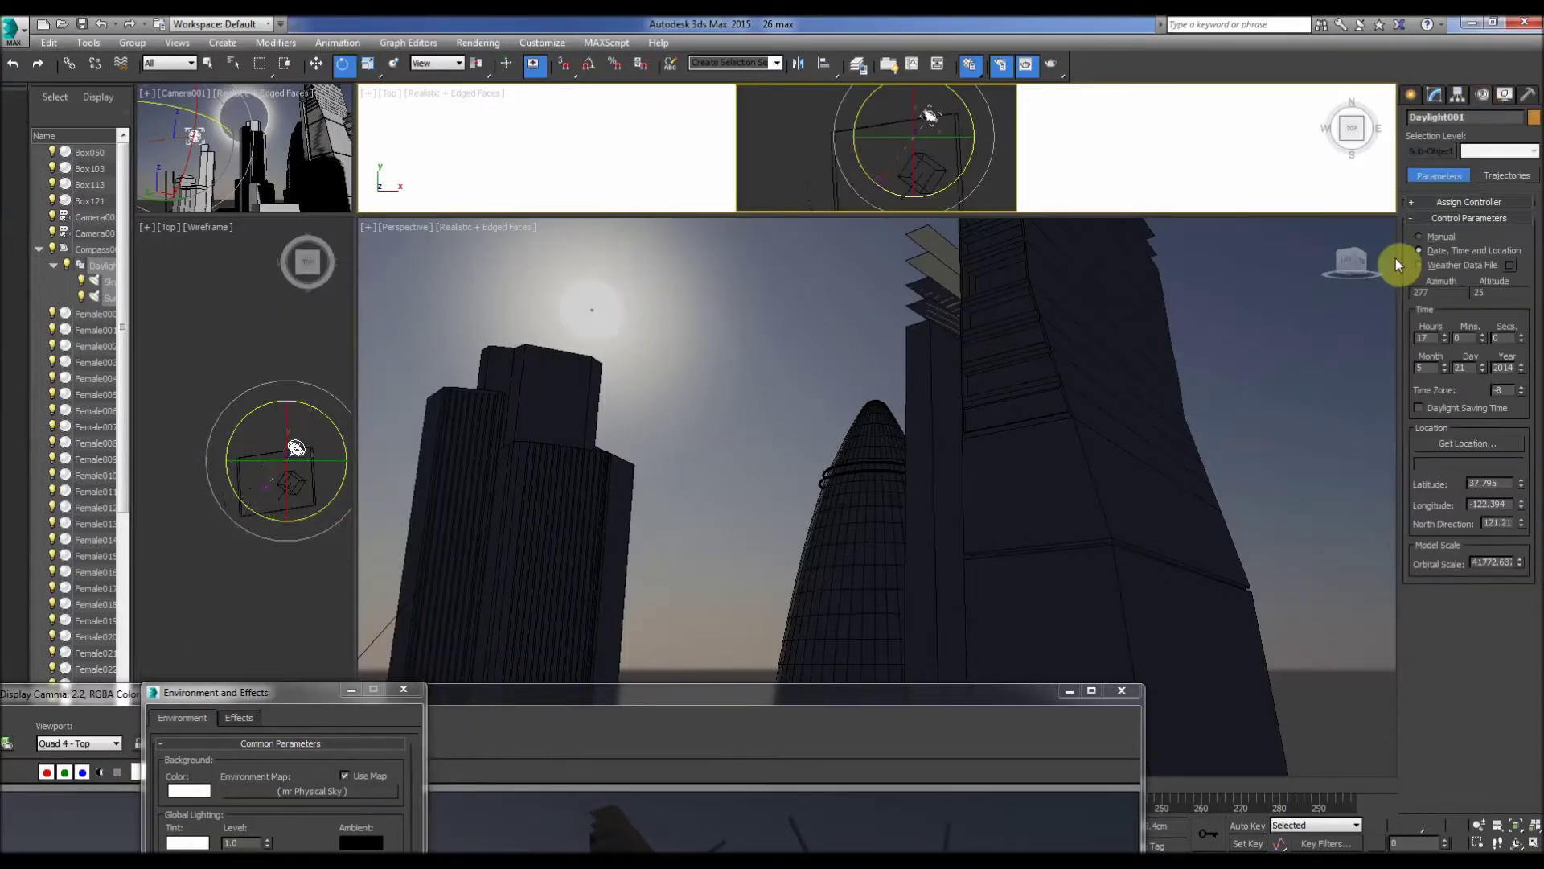
click(1444, 334)
click(1444, 334)
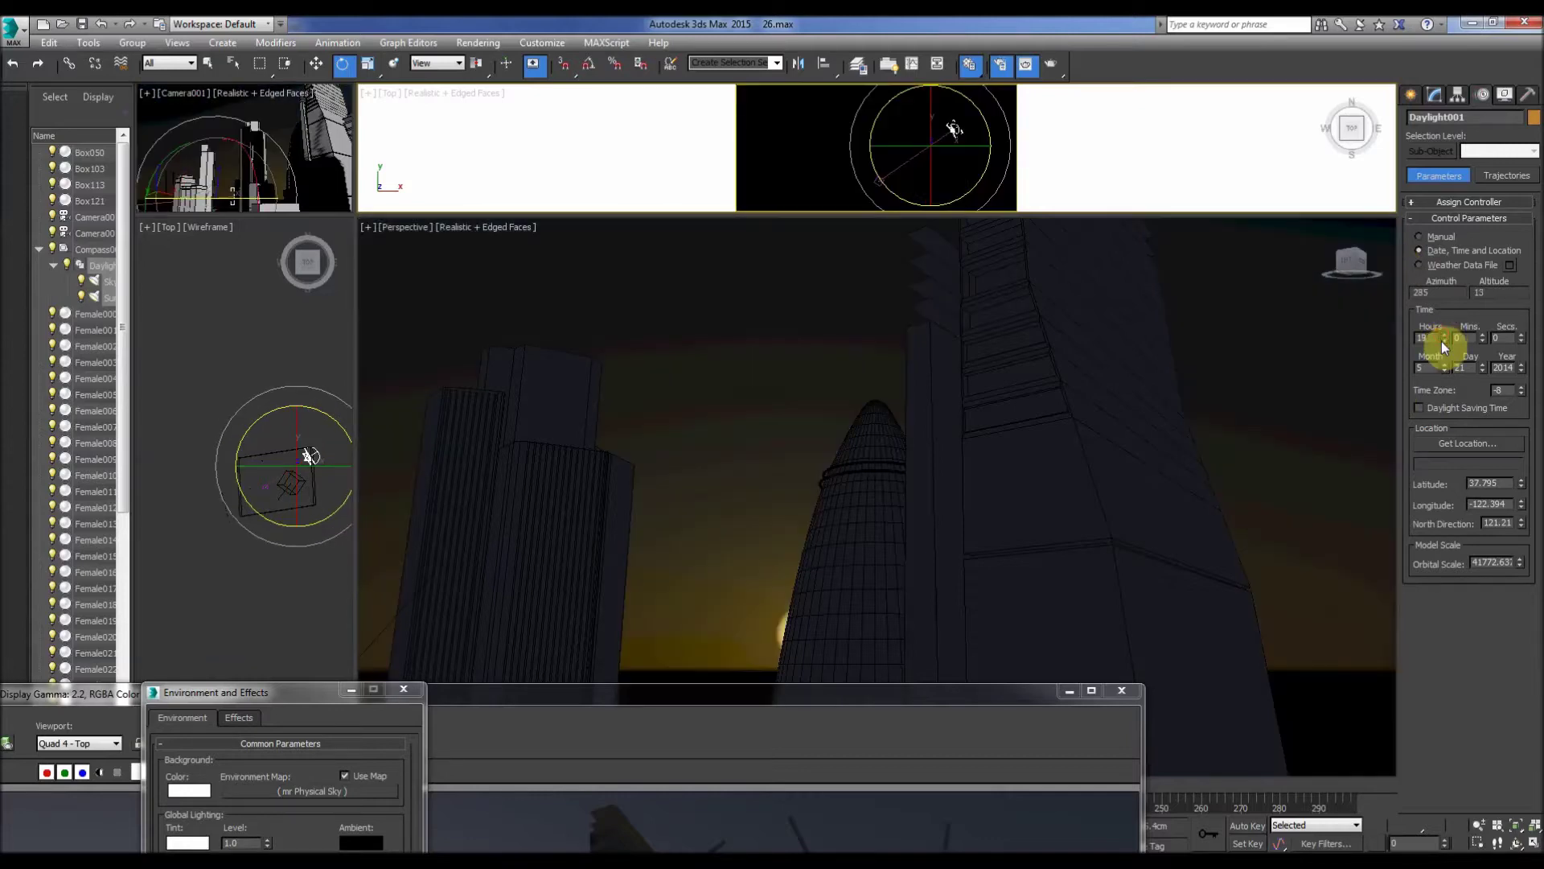
click(1444, 342)
click(1444, 341)
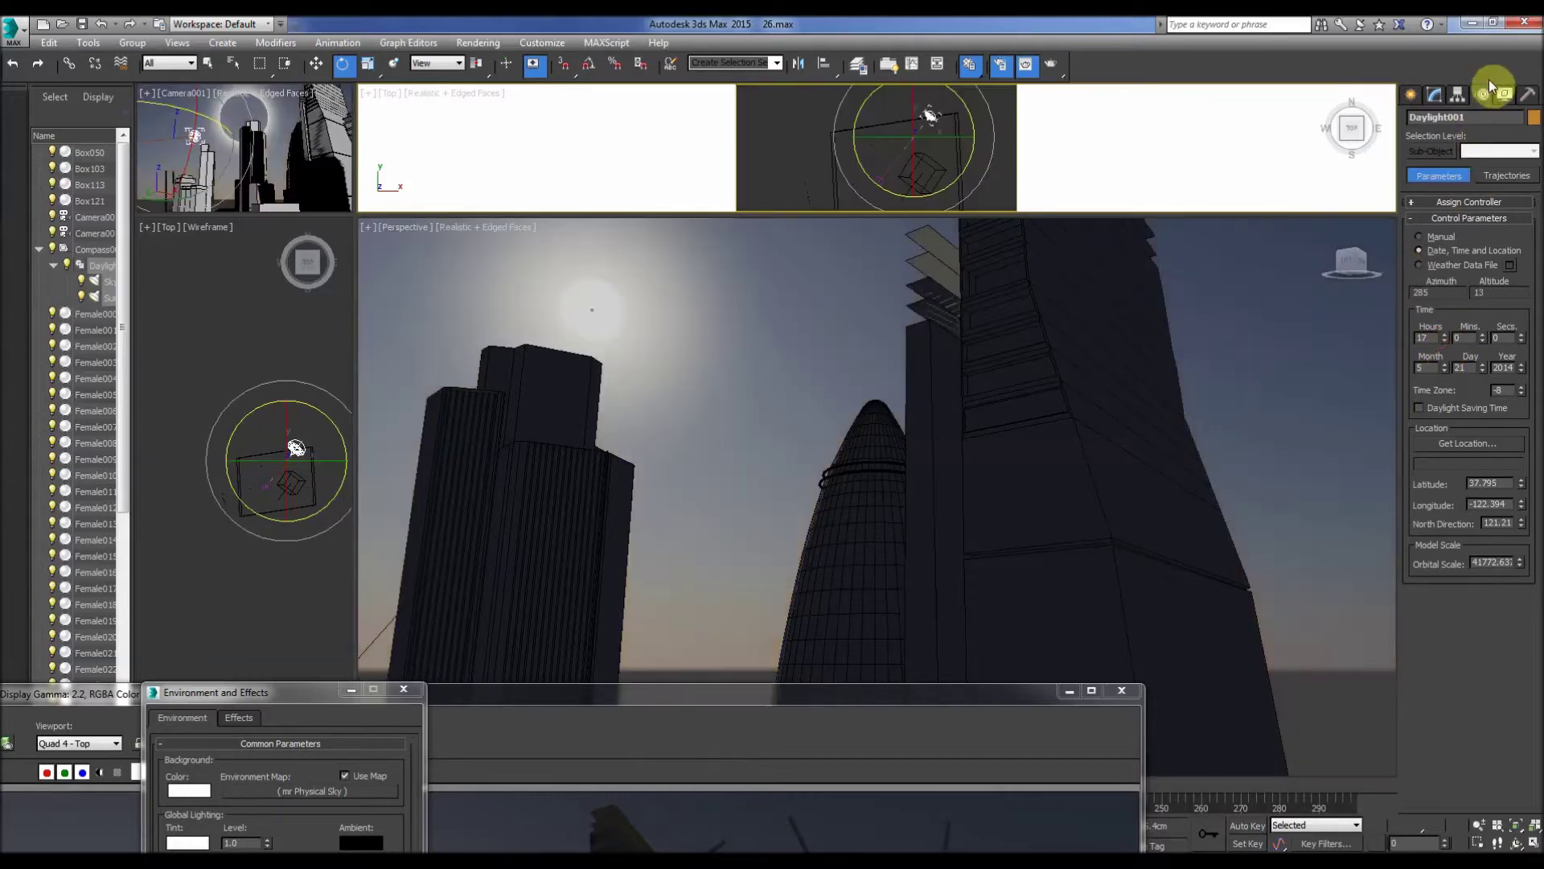
click(1447, 335)
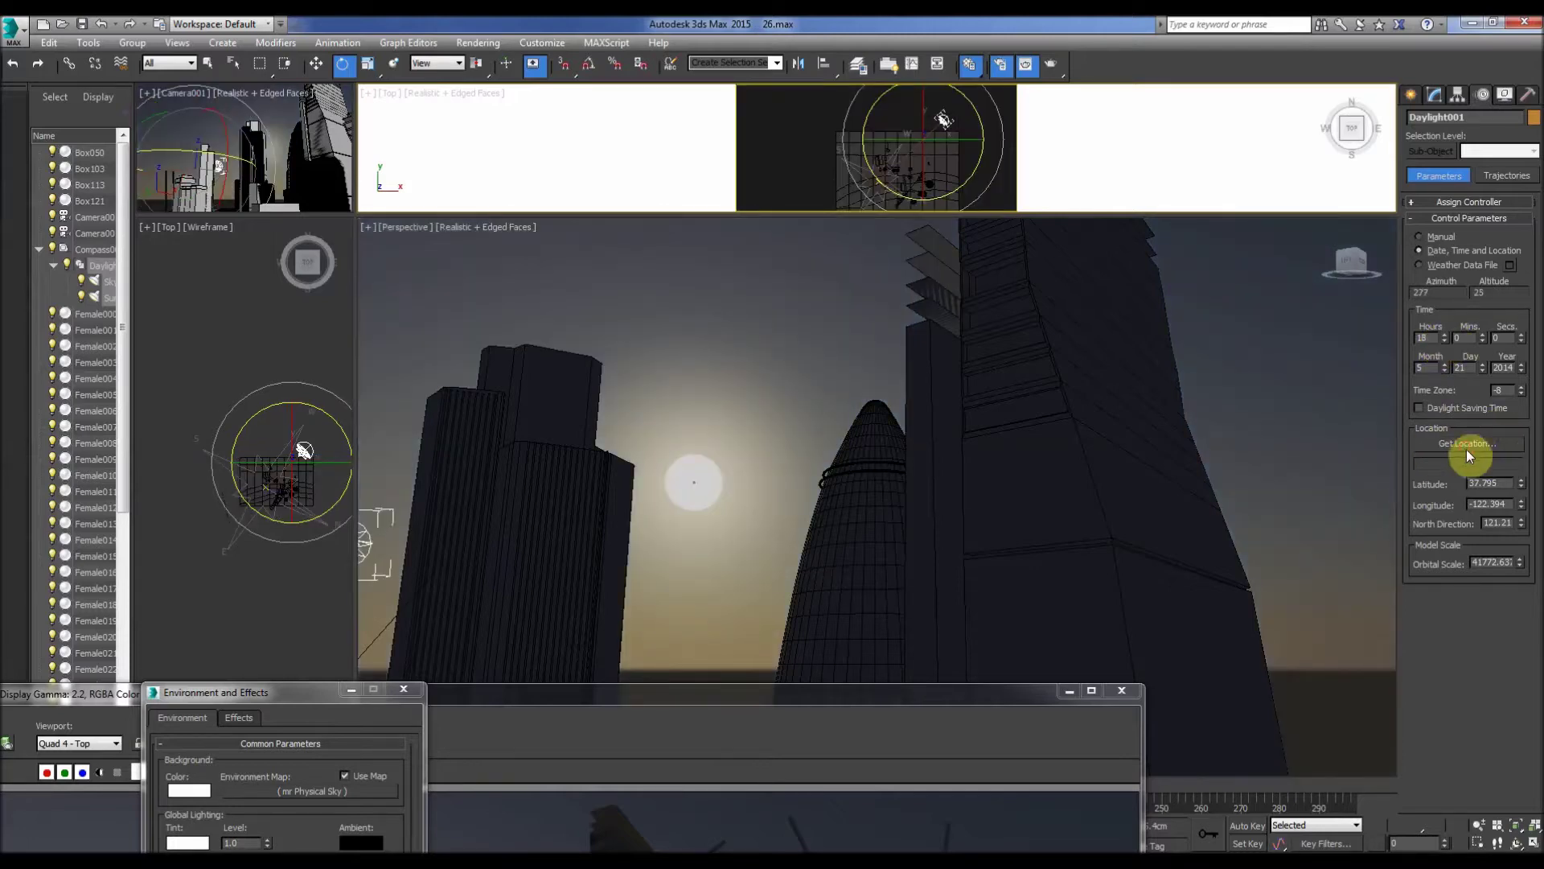
click(1018, 271)
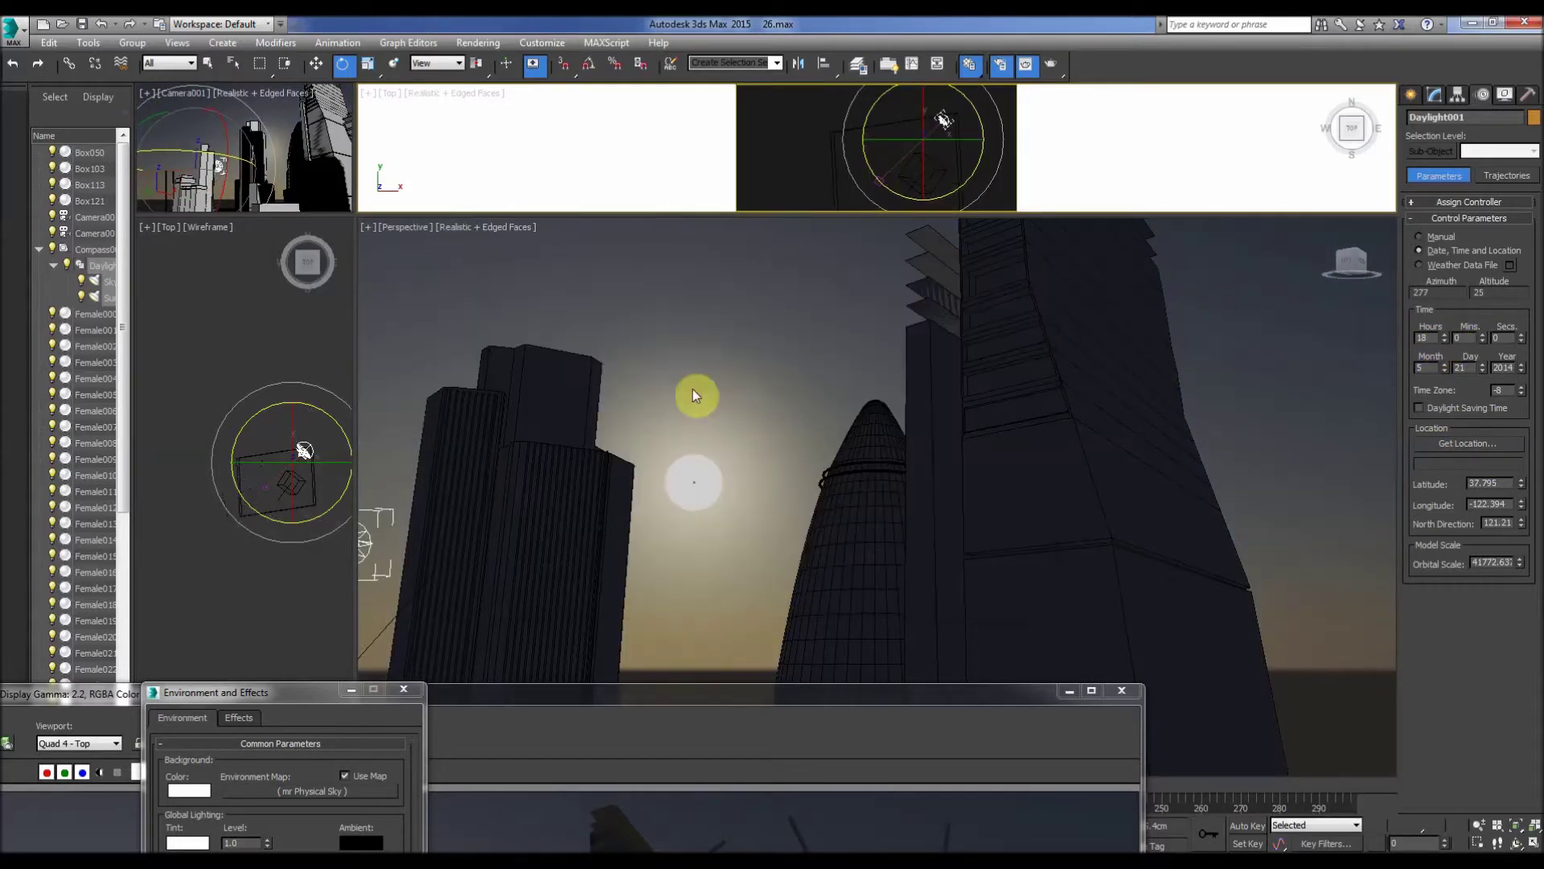
click(666, 368)
Place the render window and Environment and Effects dialog at the lower right, checking then re-minimizing Render Setup
drag(578, 702, 579, 621)
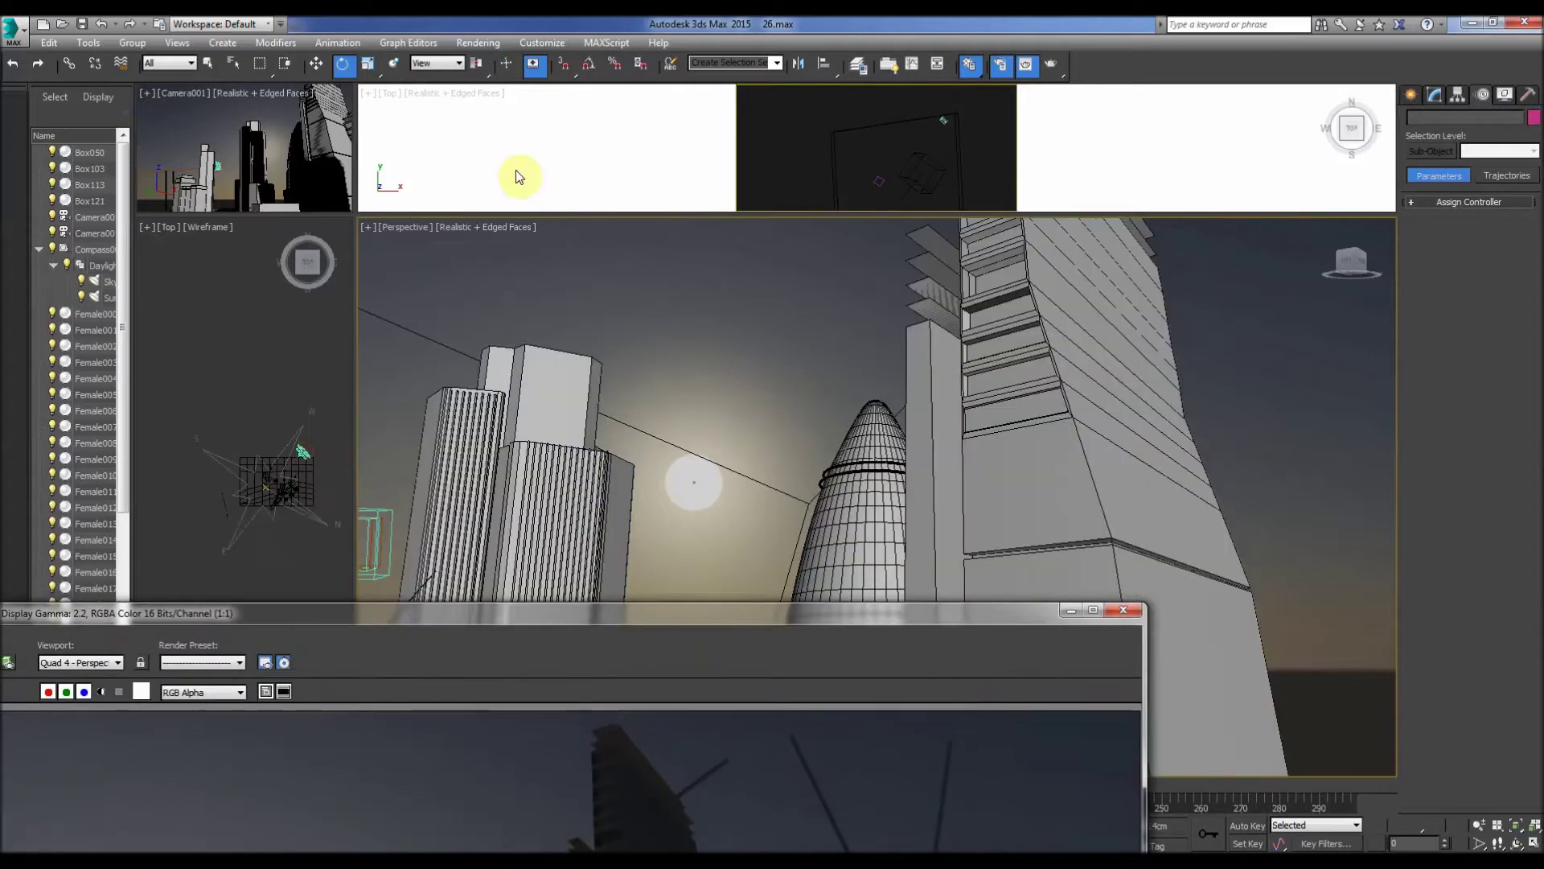
click(490, 45)
click(291, 614)
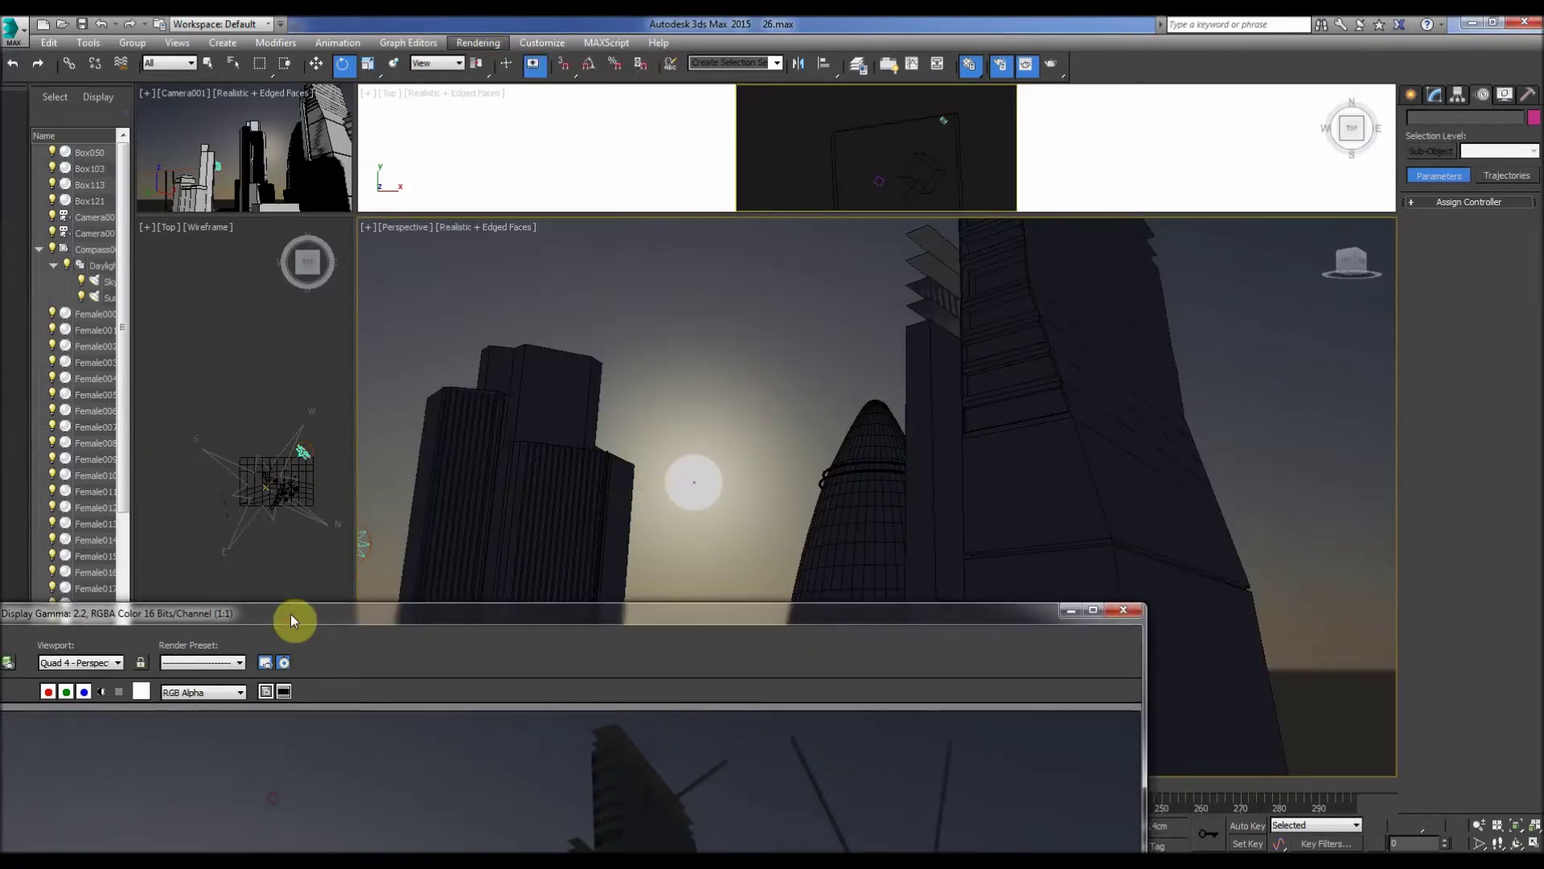
drag(288, 613, 1149, 573)
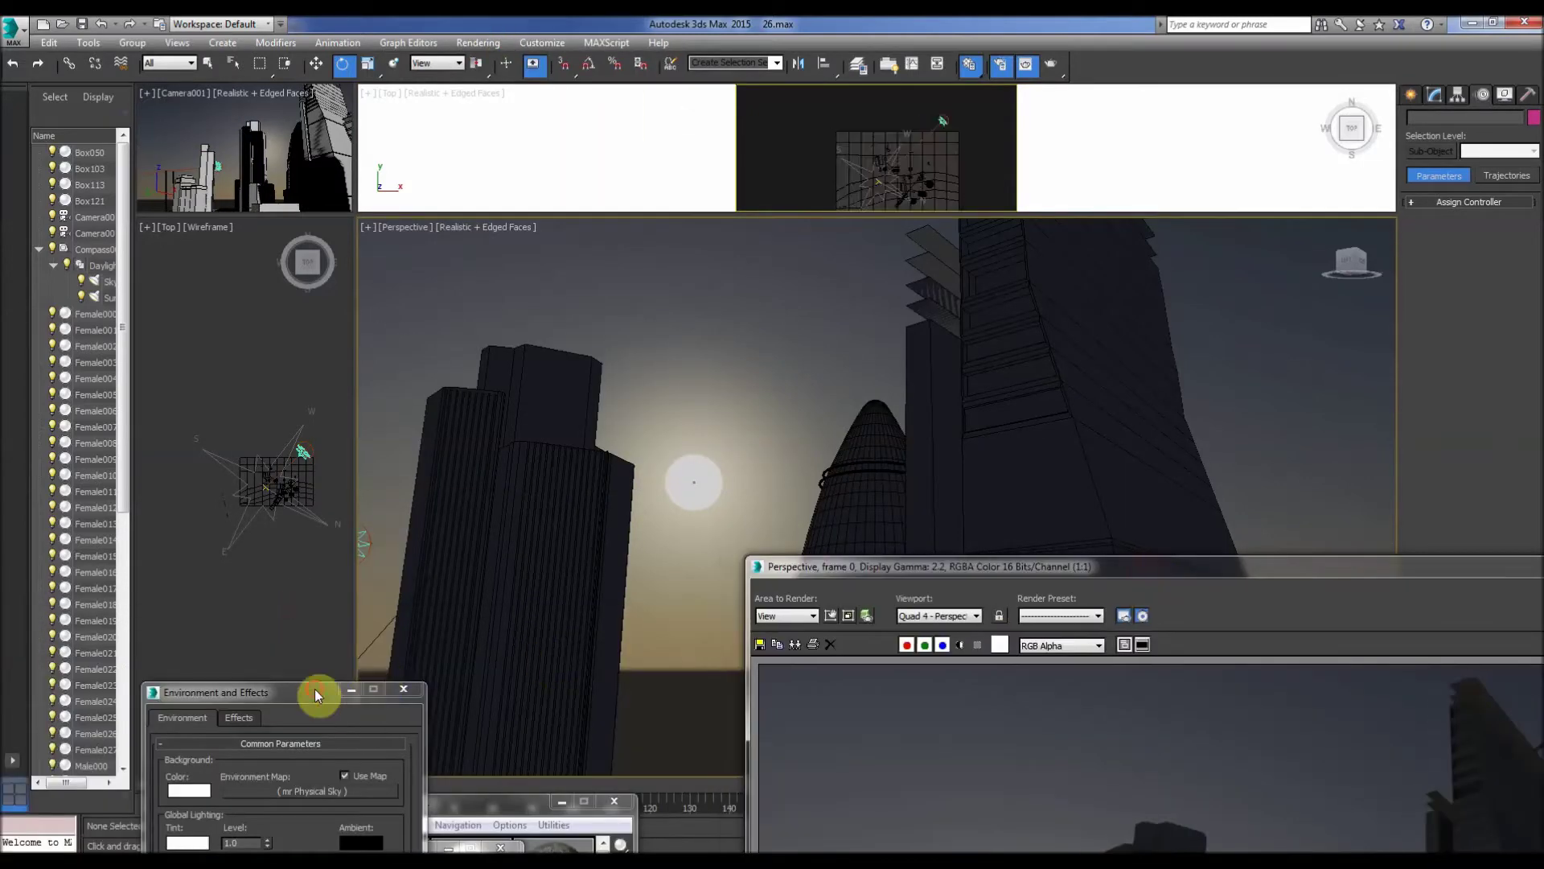
drag(315, 689, 888, 659)
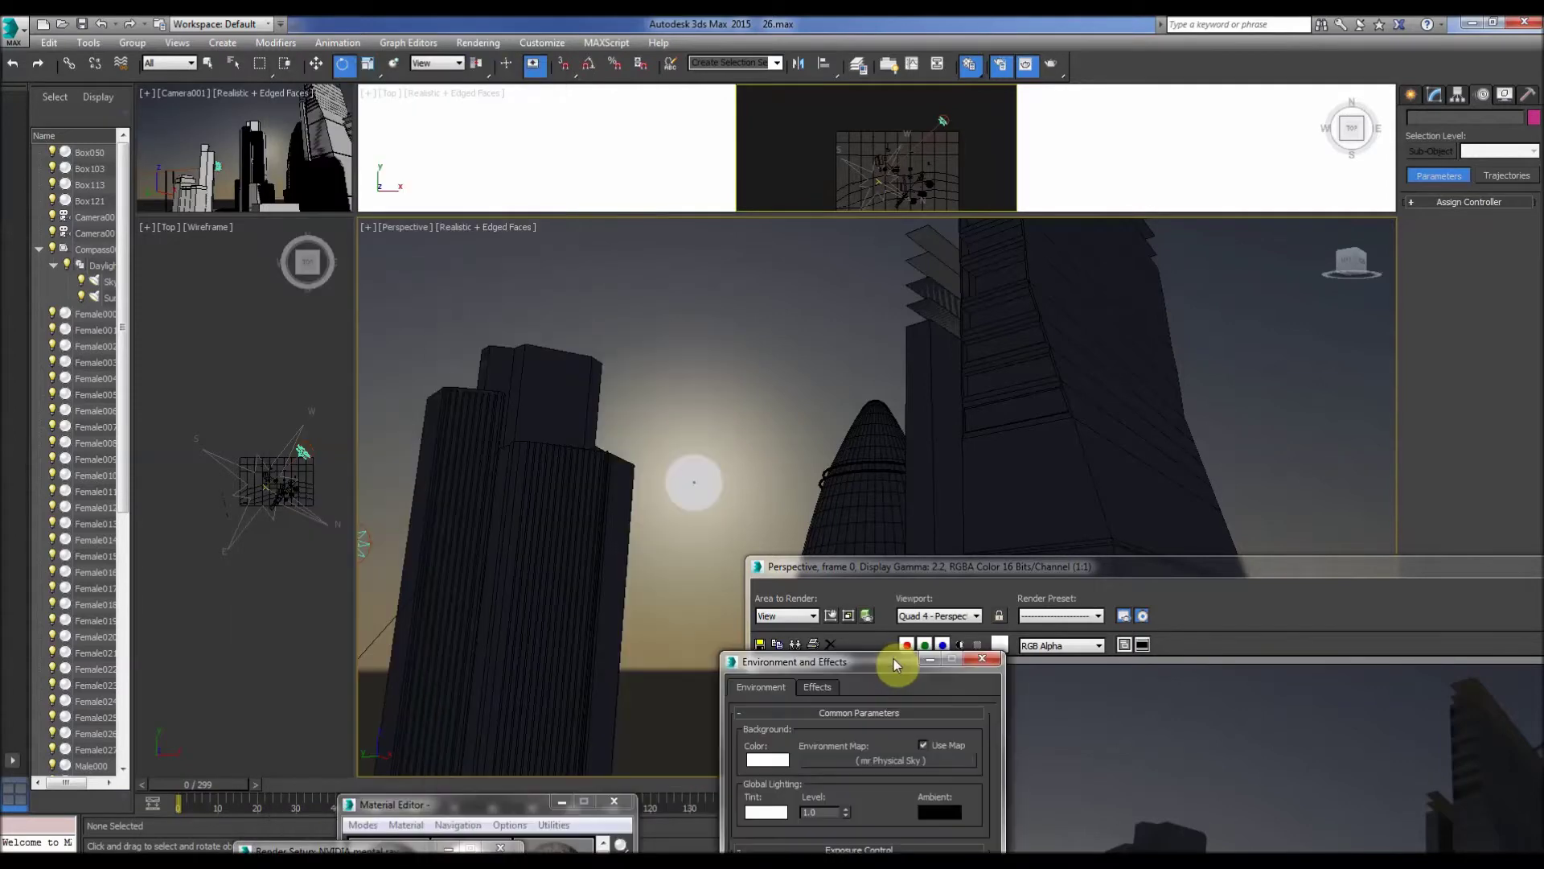
double_click(330, 847)
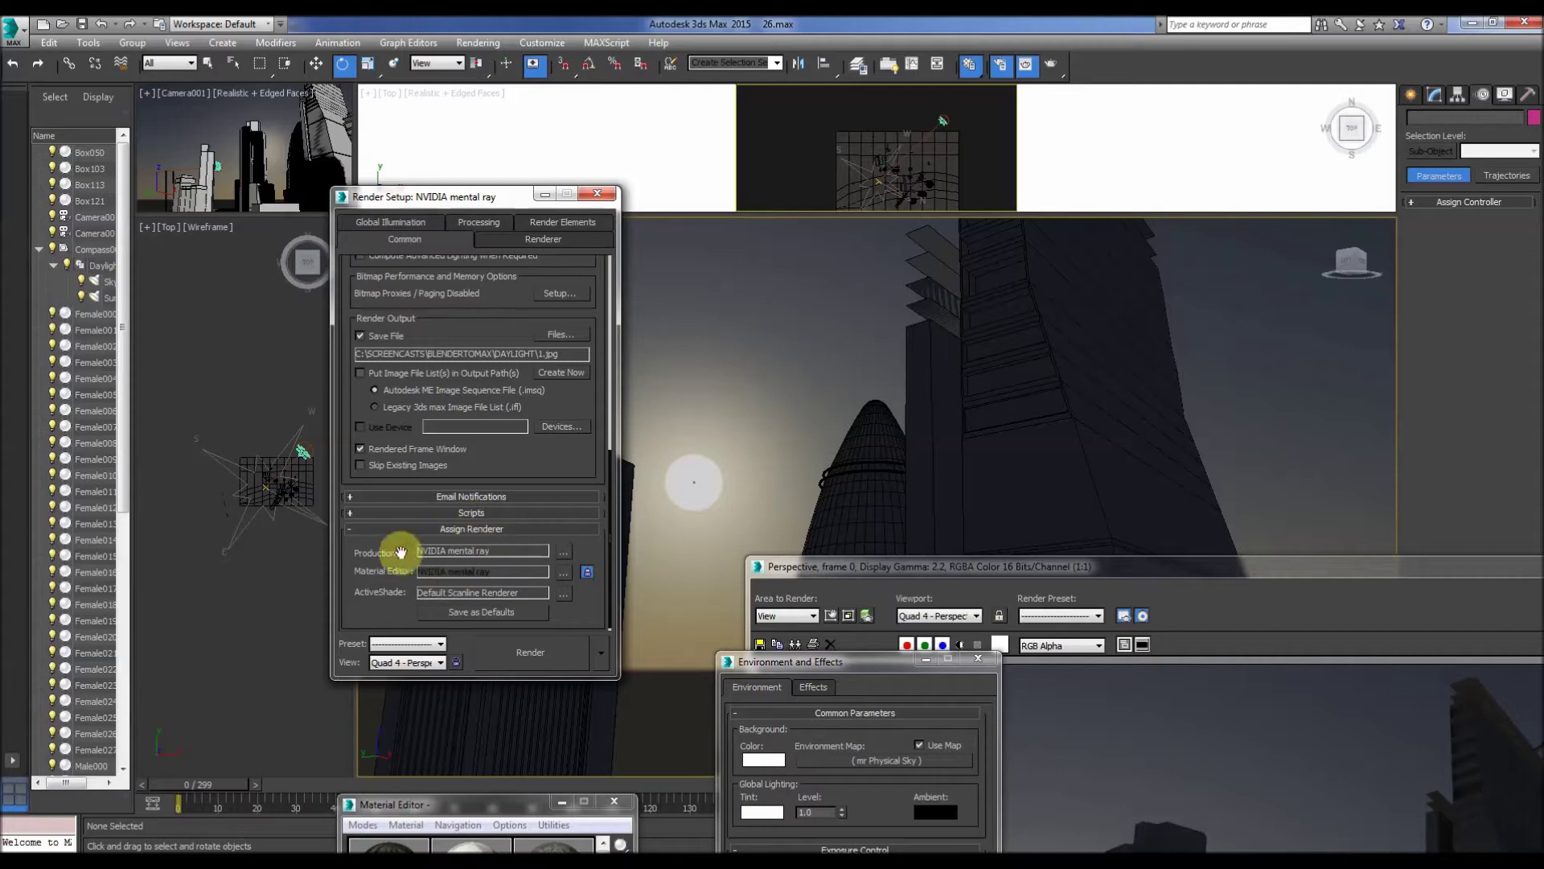
double_click(465, 208)
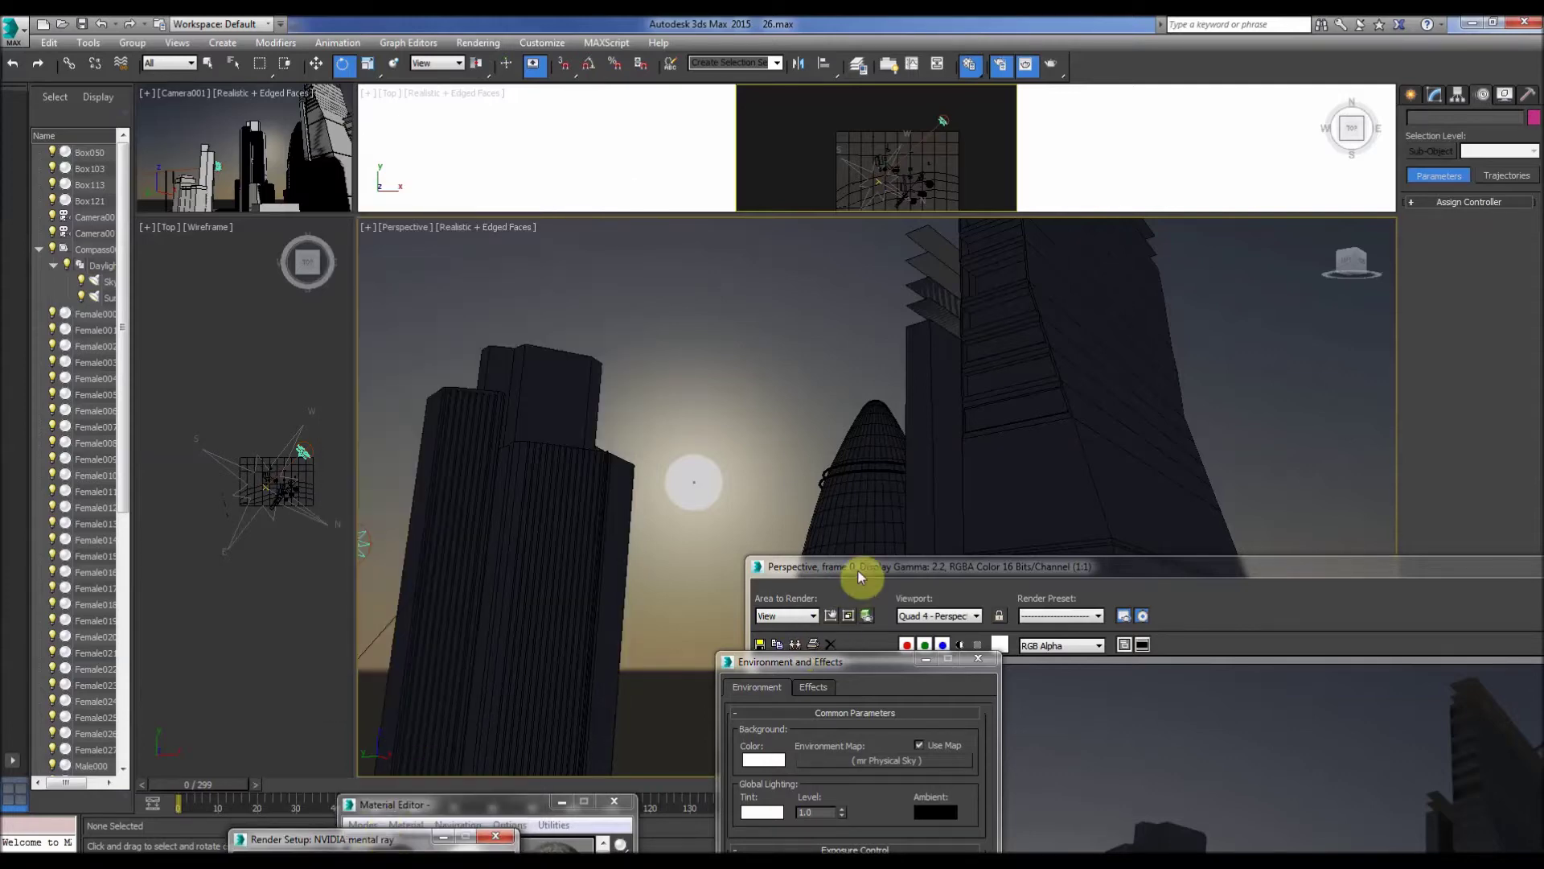
drag(858, 571, 263, 703)
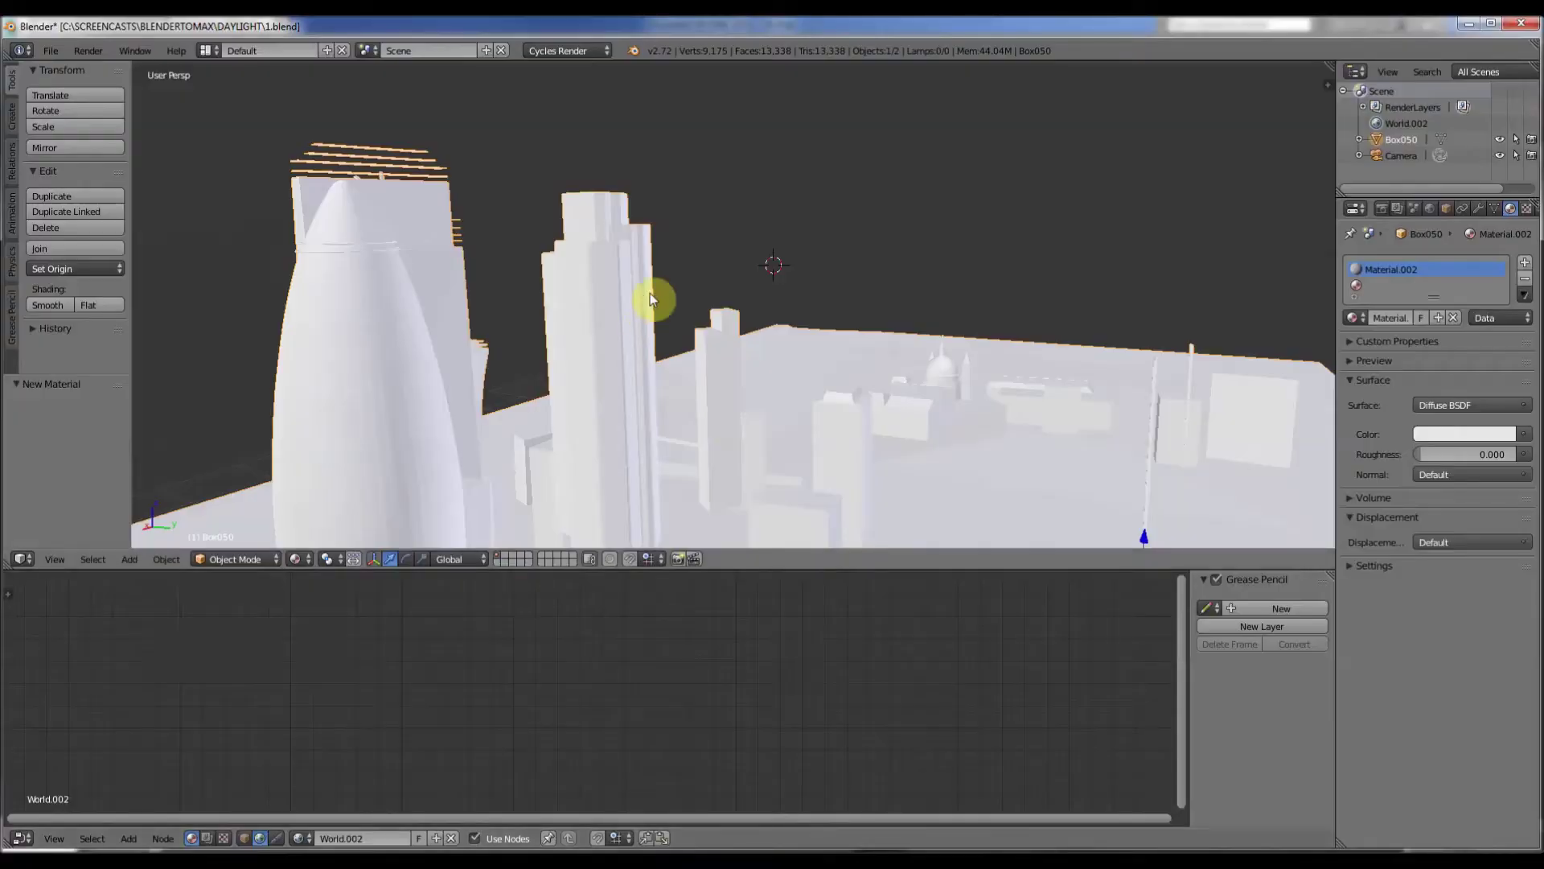
Keep Cycles Render as the engine and orbit the view to look up at the skyline
key(Up)
middle_drag(702, 348, 705, 315)
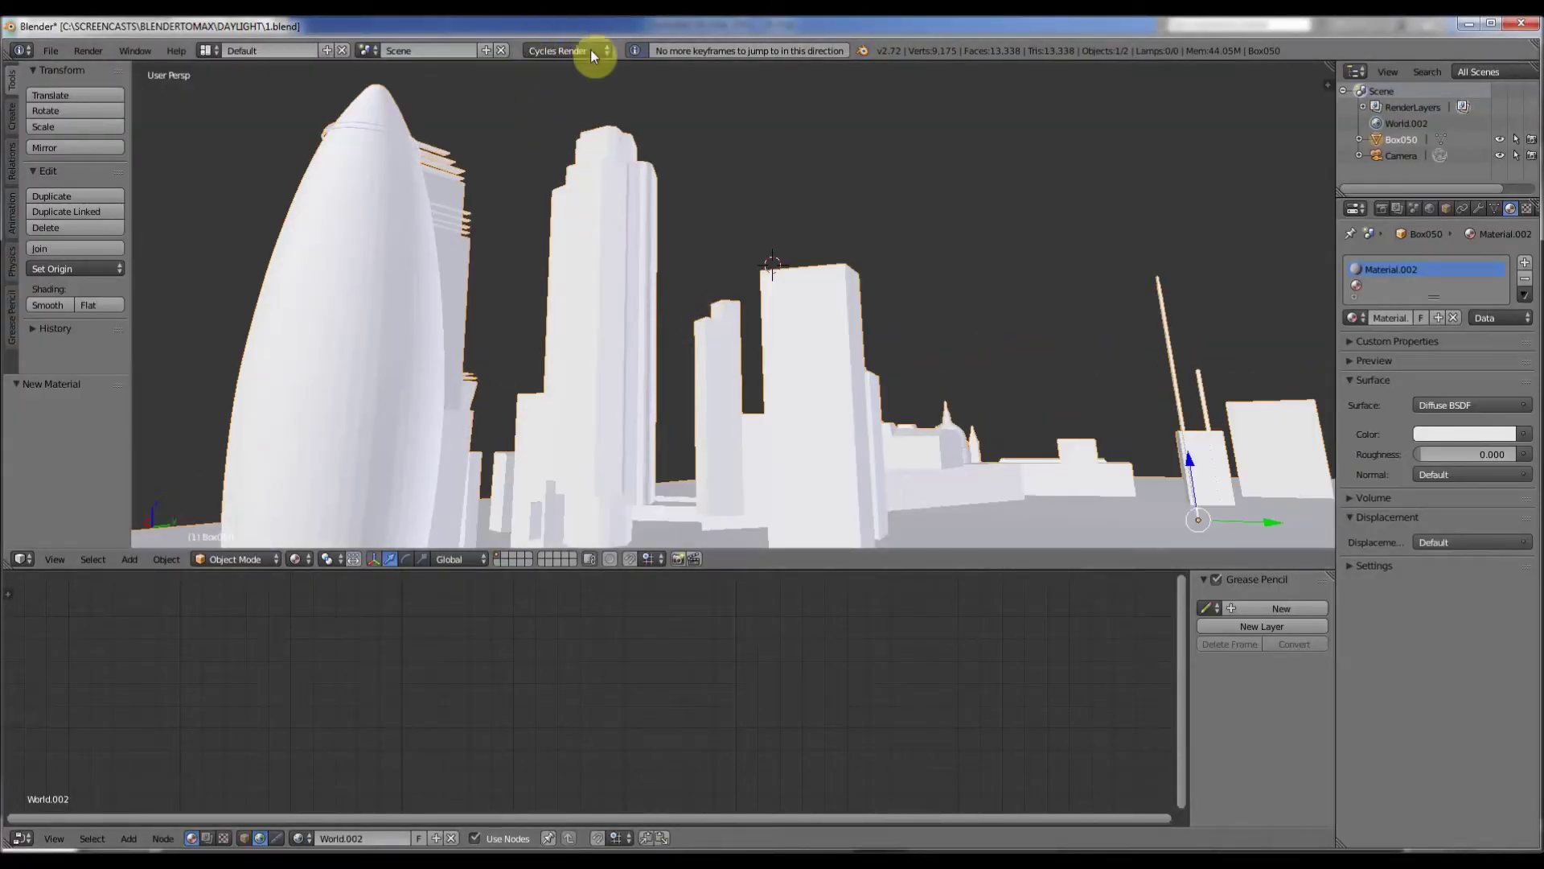
click(552, 53)
click(552, 53)
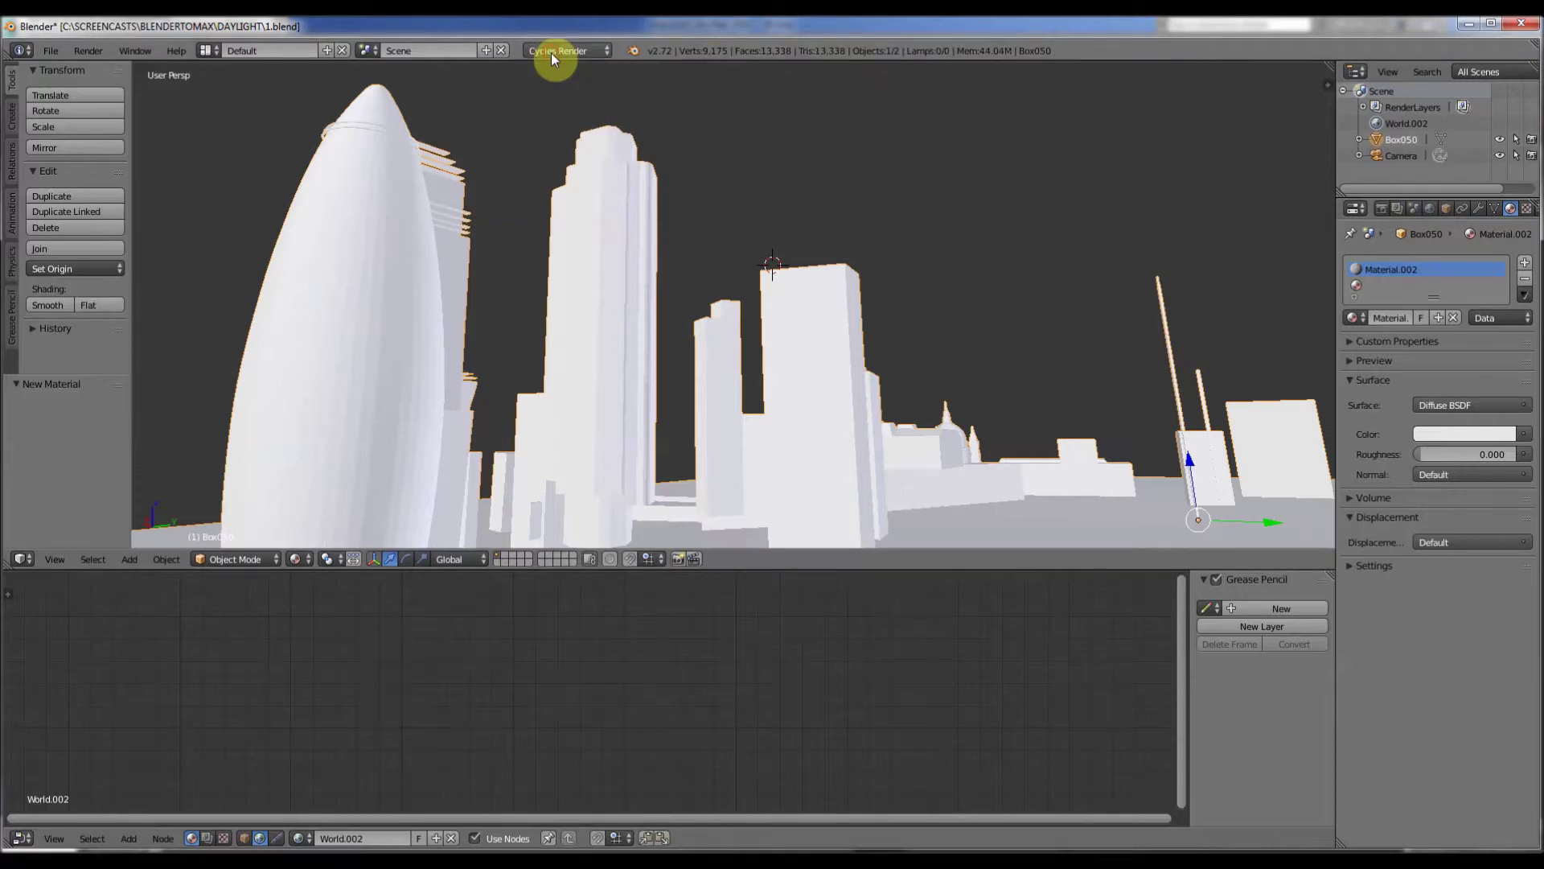
click(537, 107)
middle_drag(718, 190, 714, 267)
Zoom the 3D View to frame the London towers
scroll(736, 267, up, 2)
scroll(762, 290, up, 5)
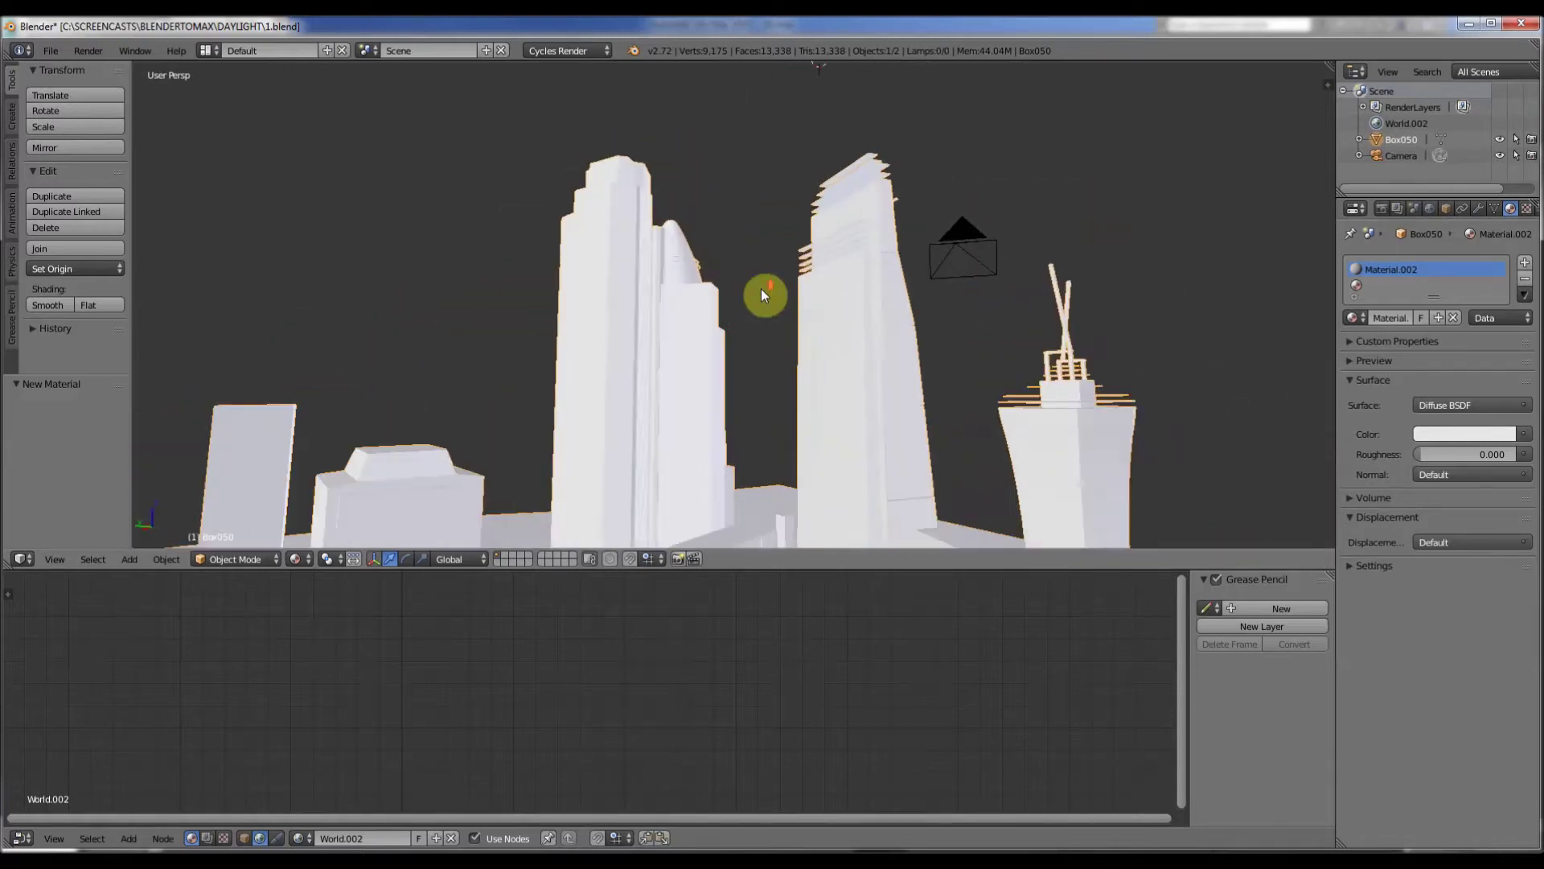
scroll(749, 301, down, 1)
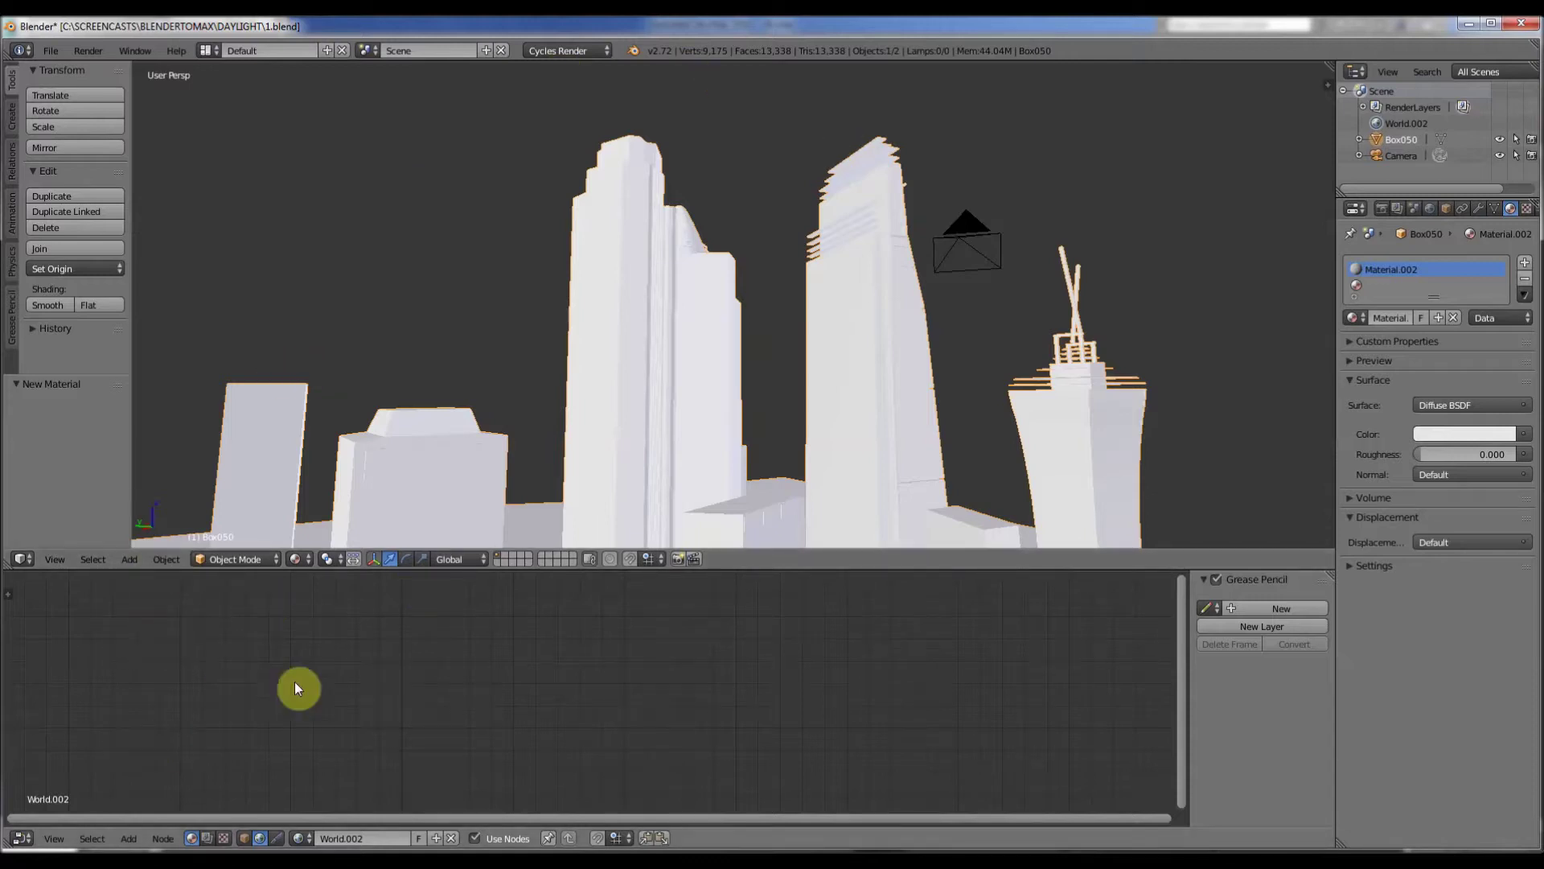
click(23, 838)
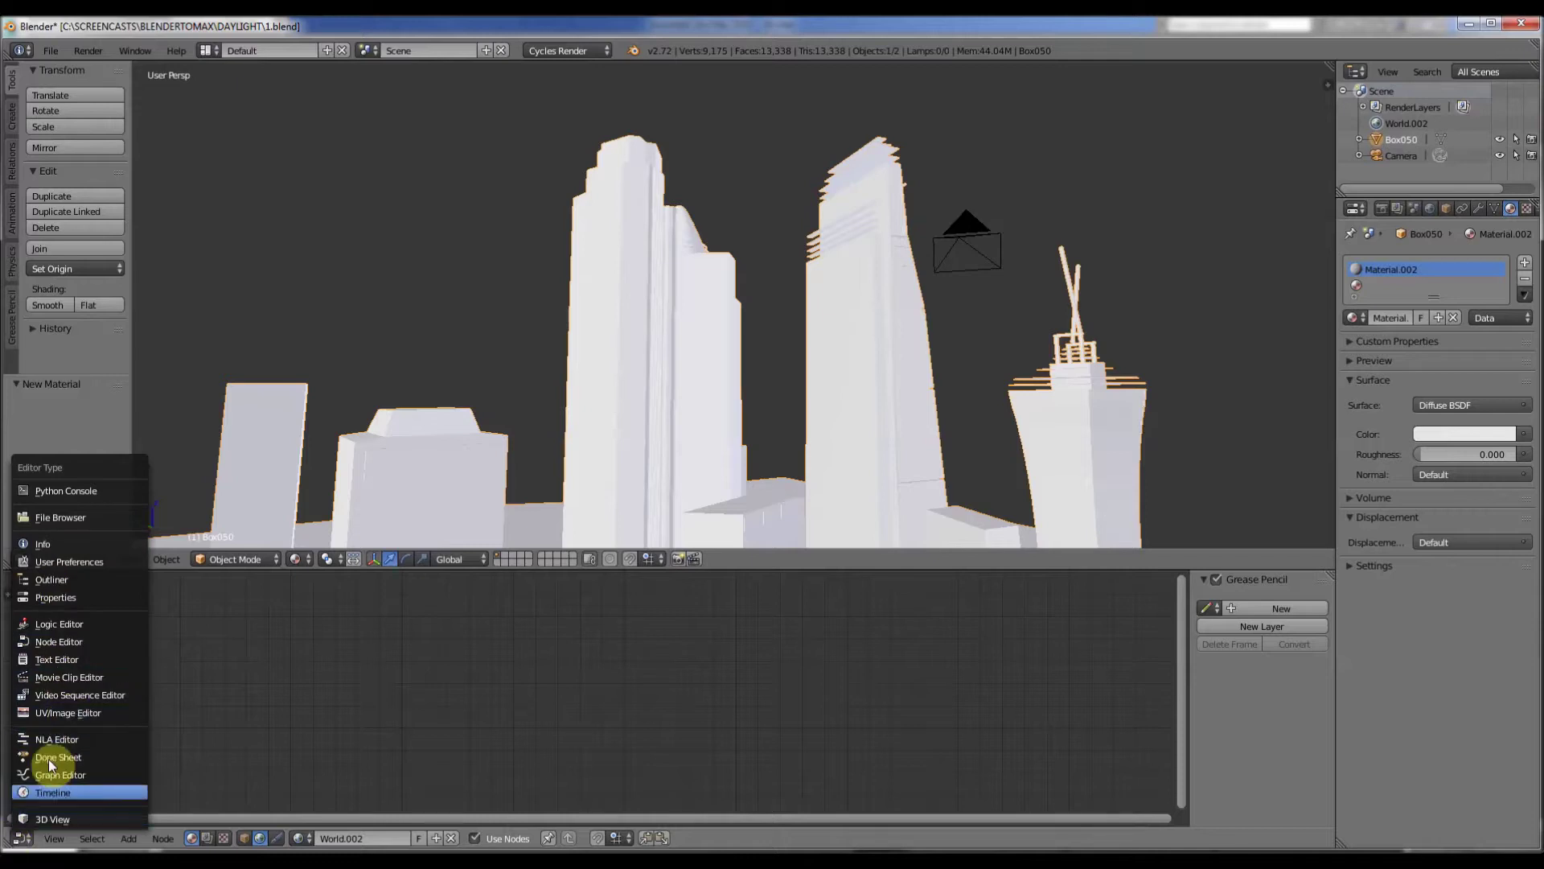
Switch the bottom area to the World node editor and create World.003 with a Background node
click(48, 642)
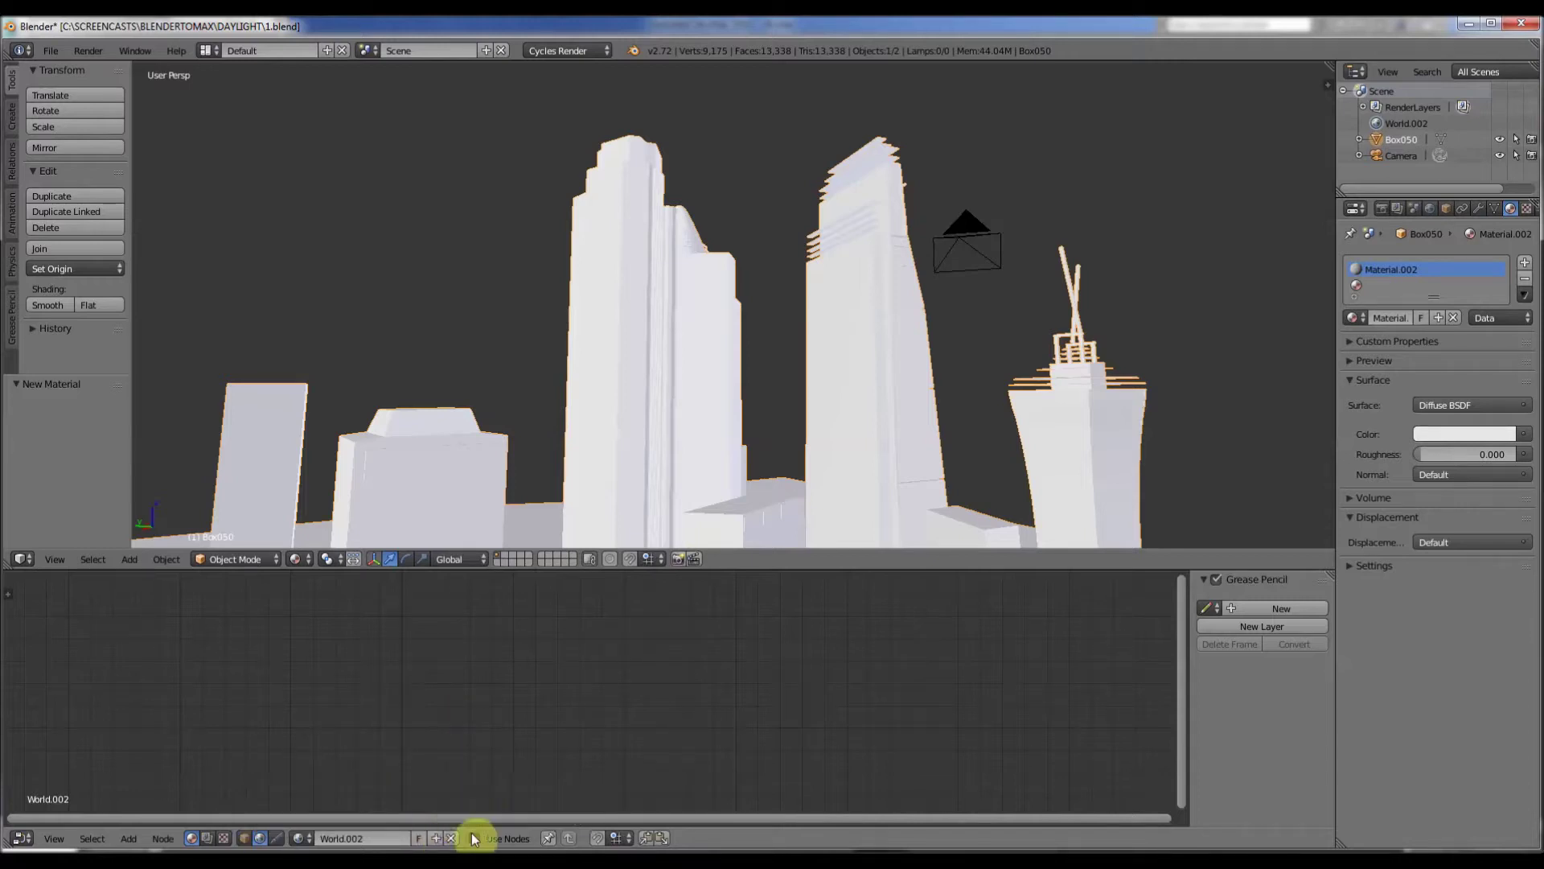
click(434, 839)
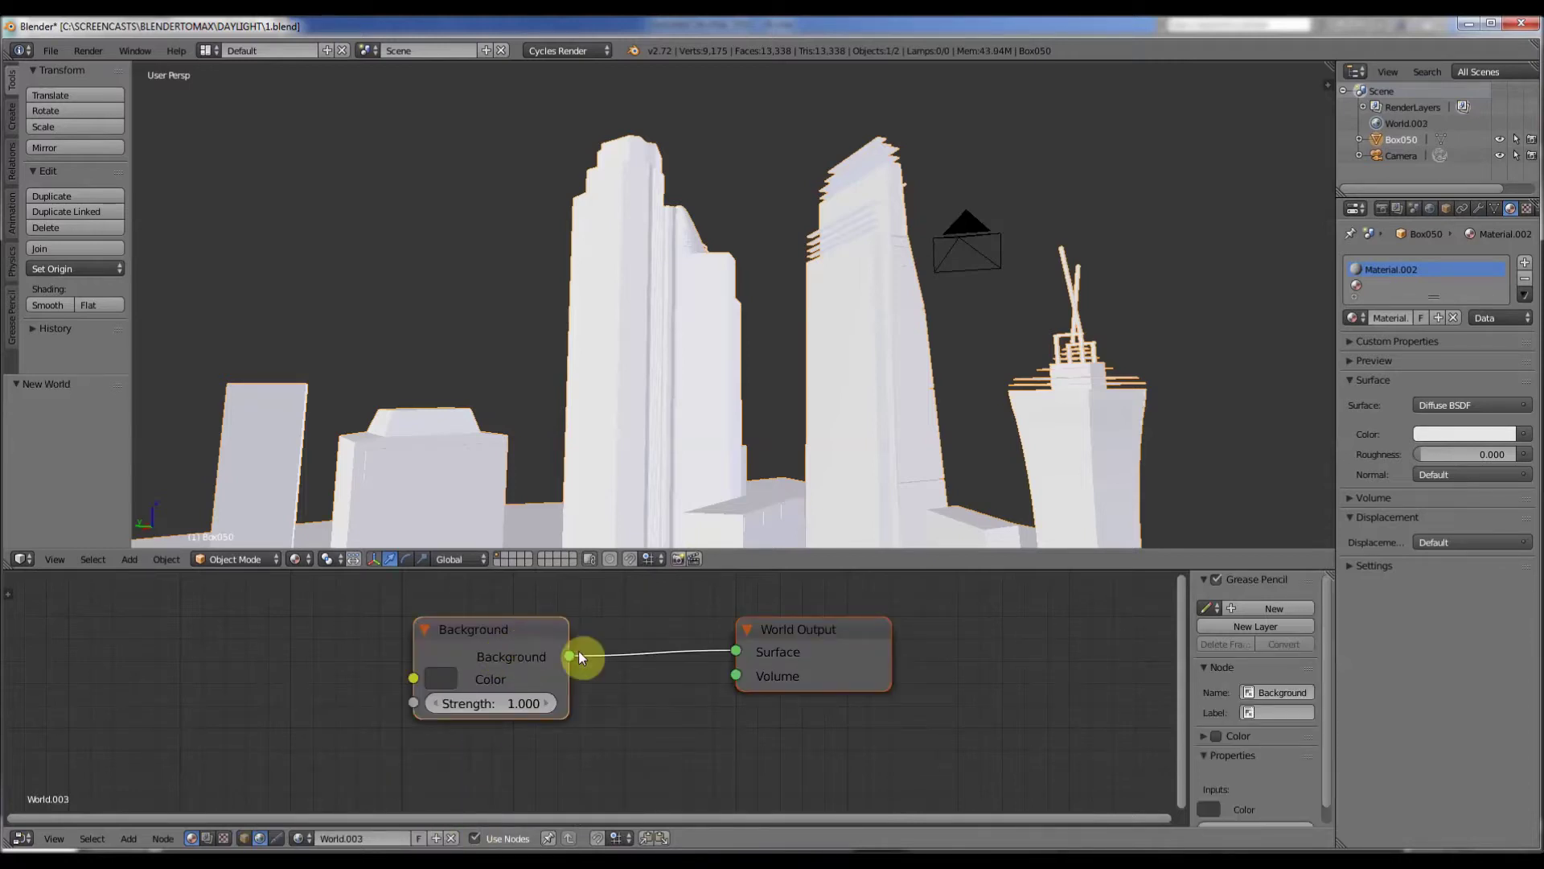
Add a Sky Texture node and place it to the left of the Background node
scroll(578, 656, down, 1)
middle_drag(592, 639, 591, 646)
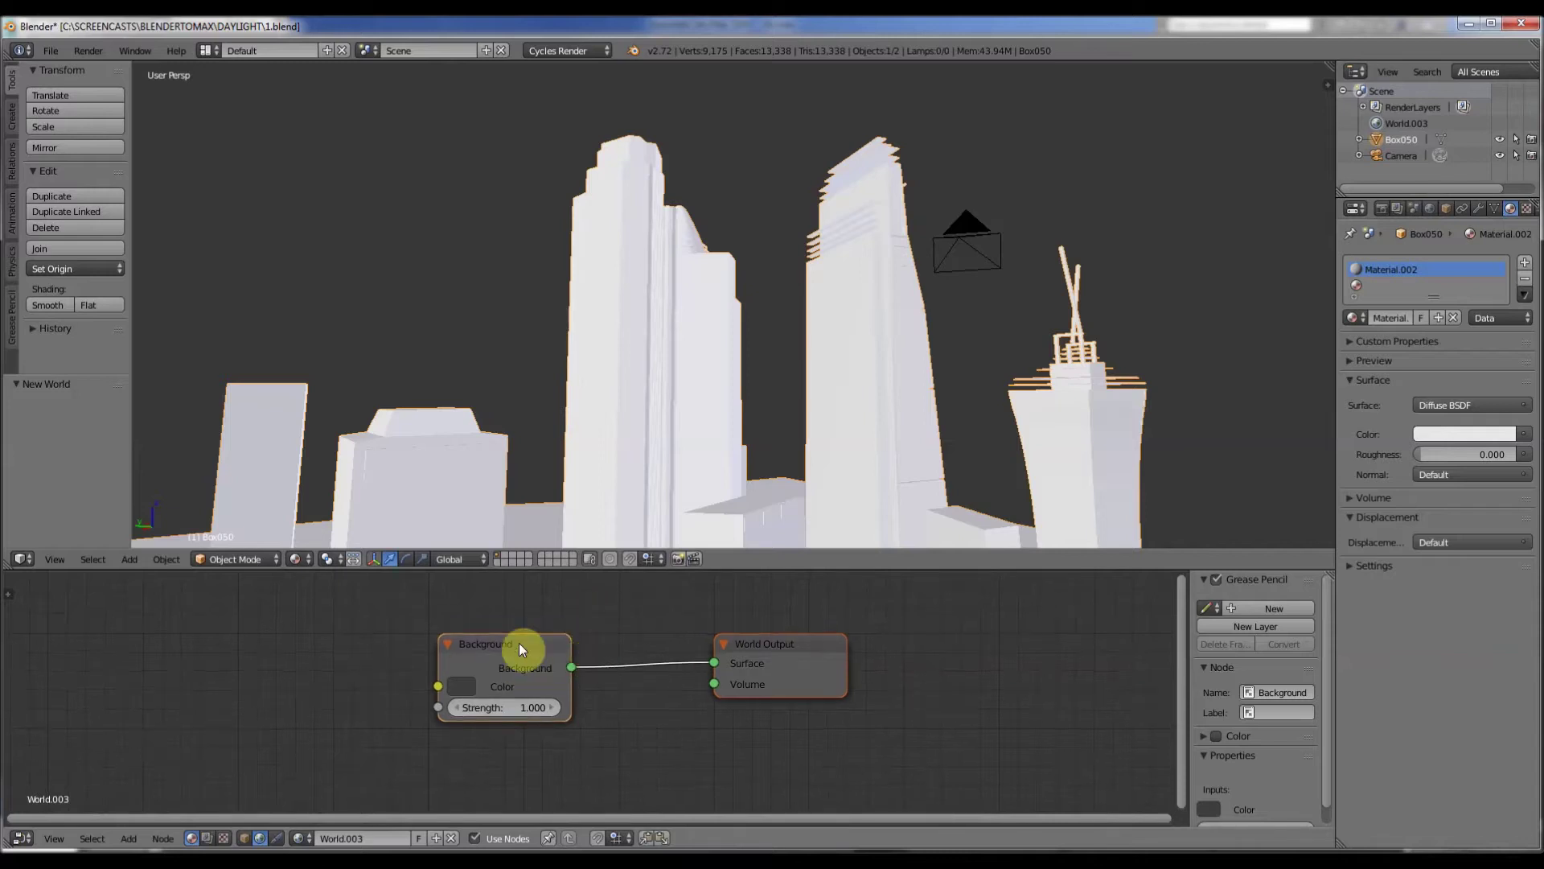
scroll(254, 707, up, 1)
click(129, 839)
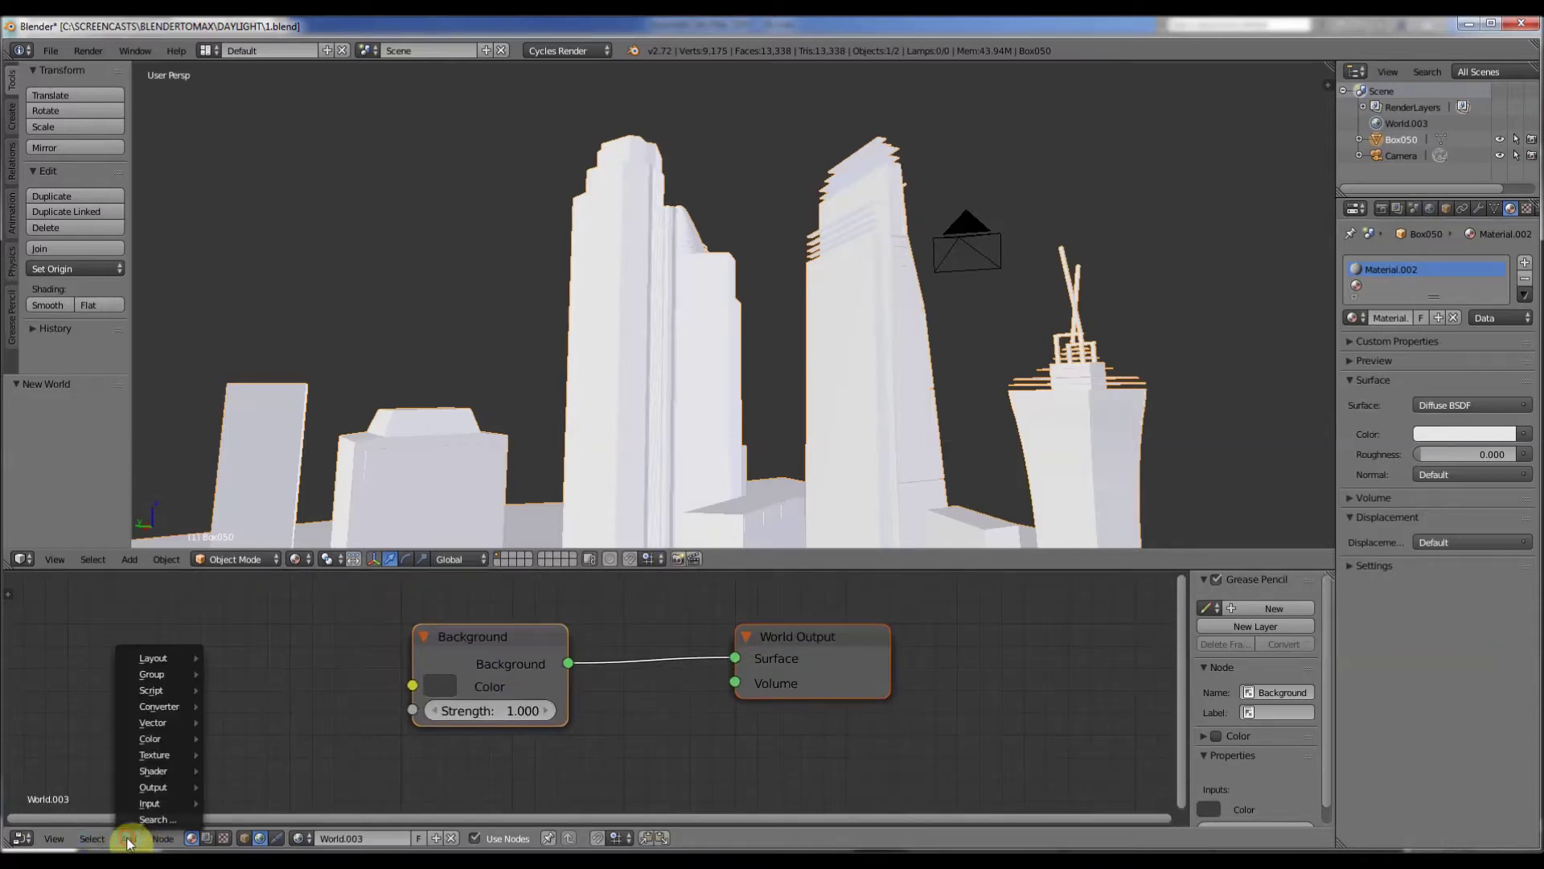
mouse_move(171, 758)
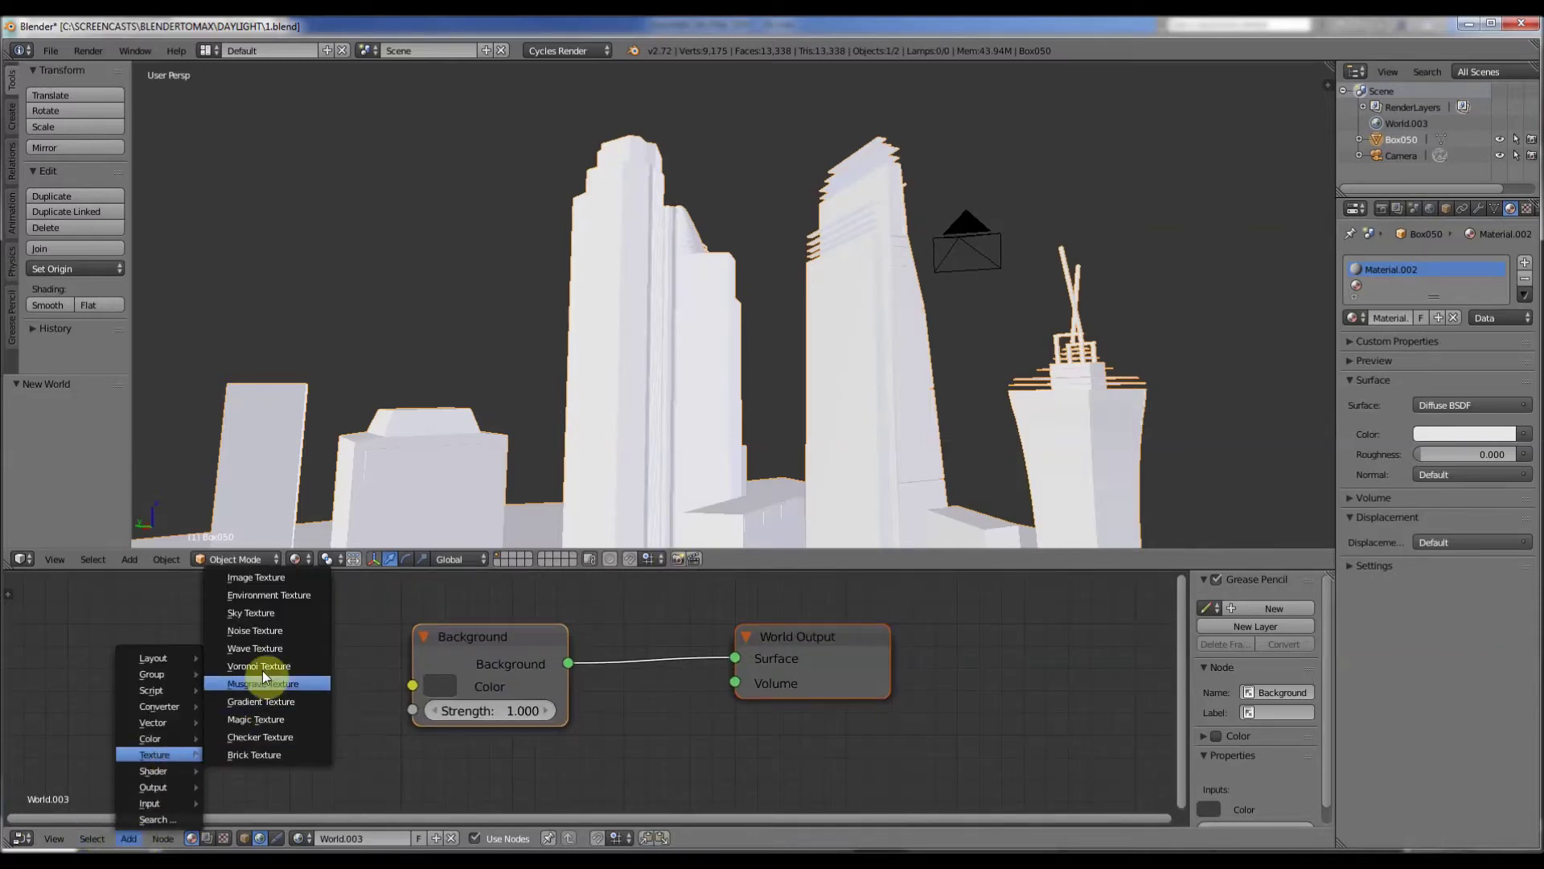
click(256, 611)
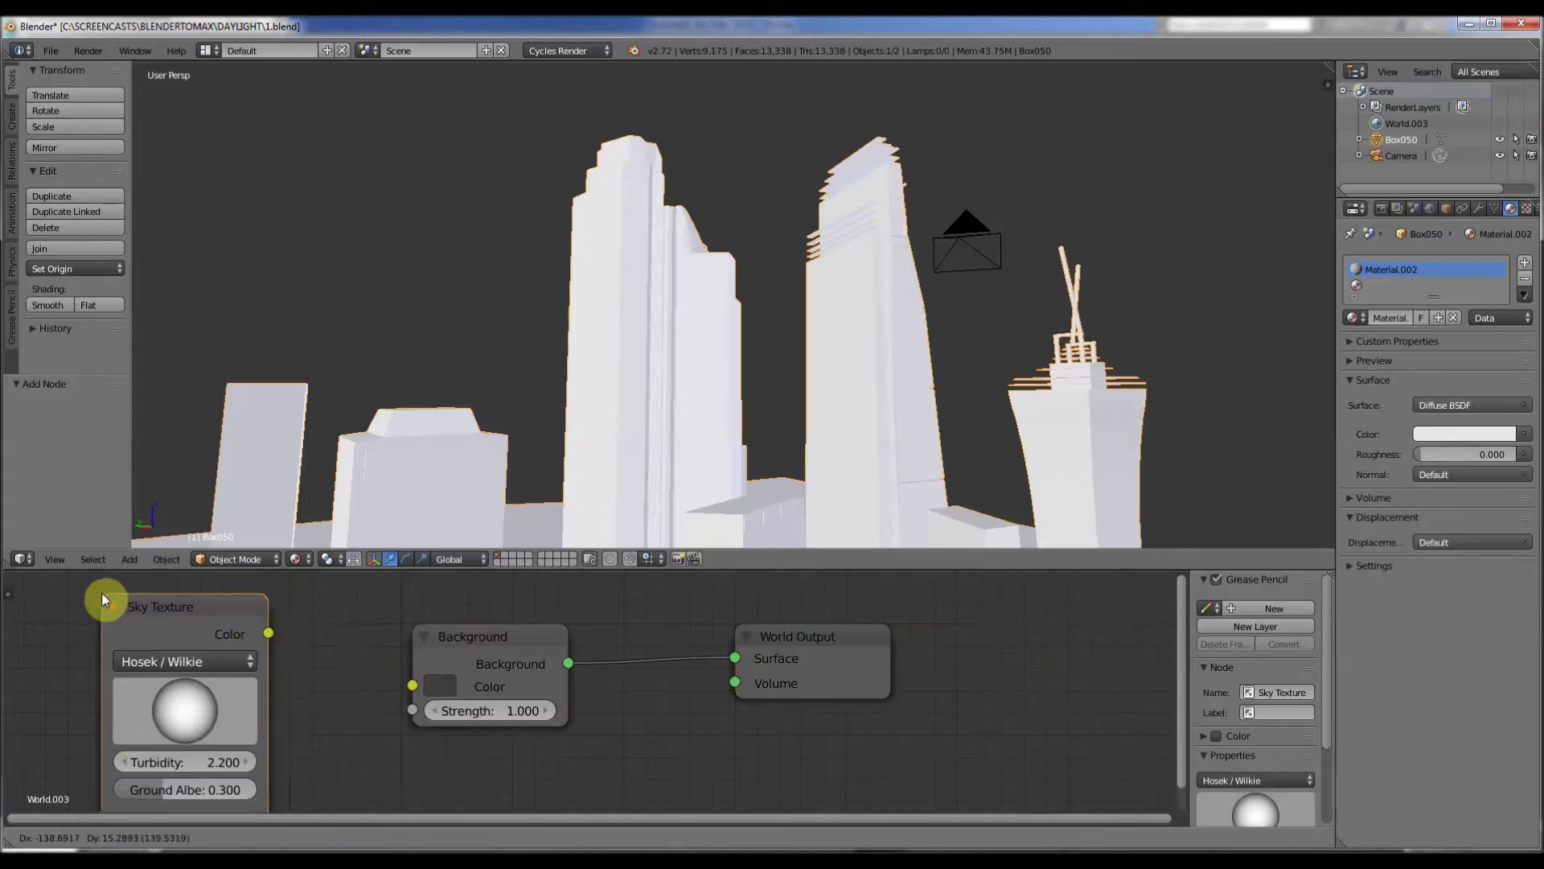
click(105, 577)
Wire the Sky Texture's Color output into the Background node's Color input
drag(273, 609, 336, 652)
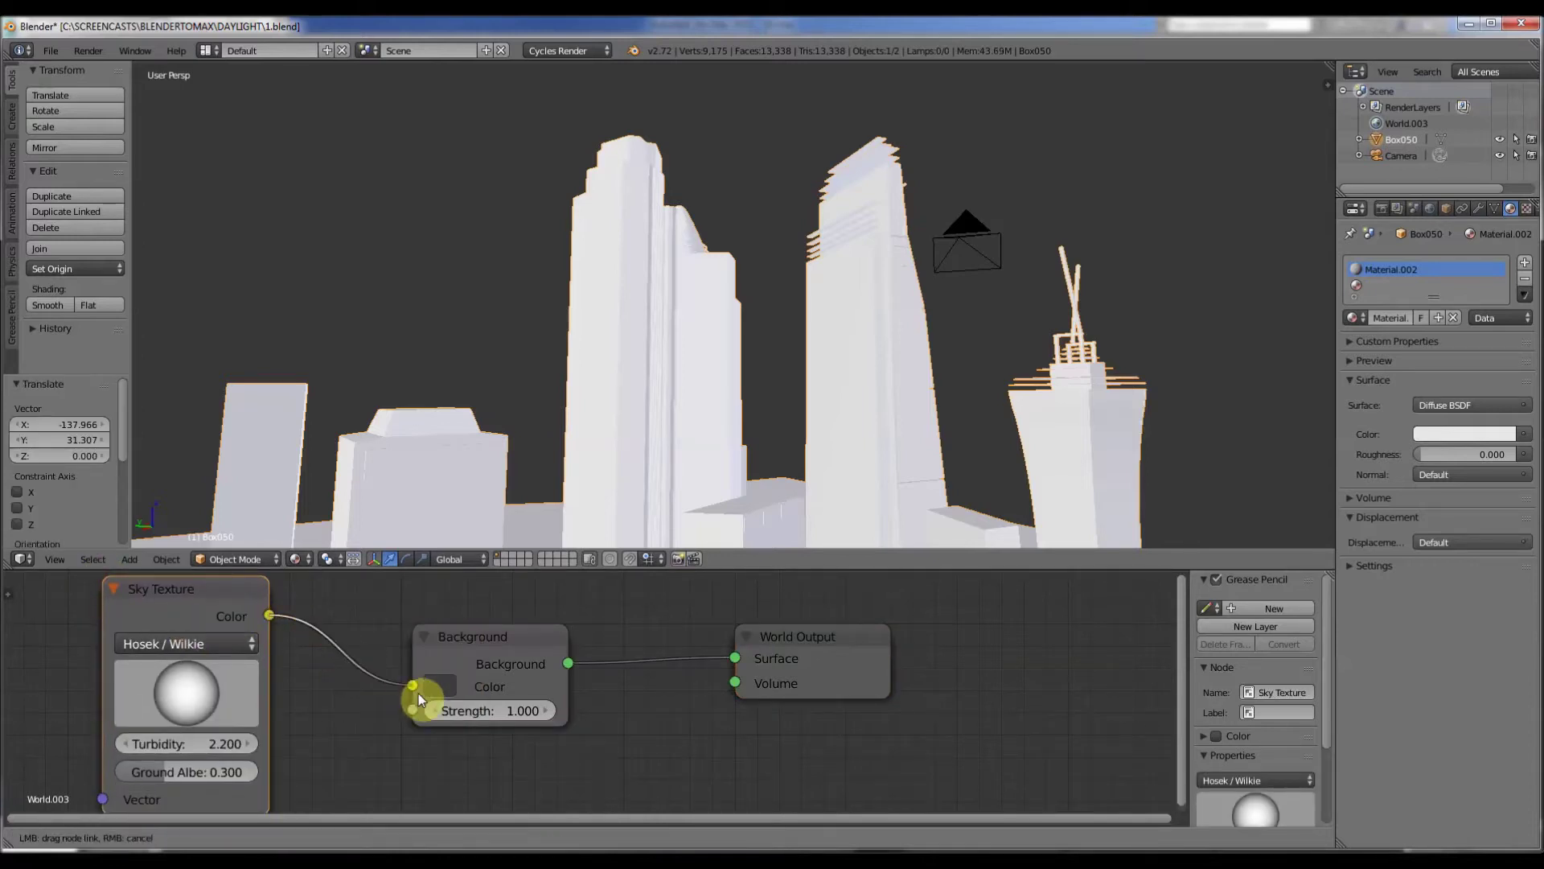
drag(419, 694, 413, 686)
middle_drag(614, 348, 576, 355)
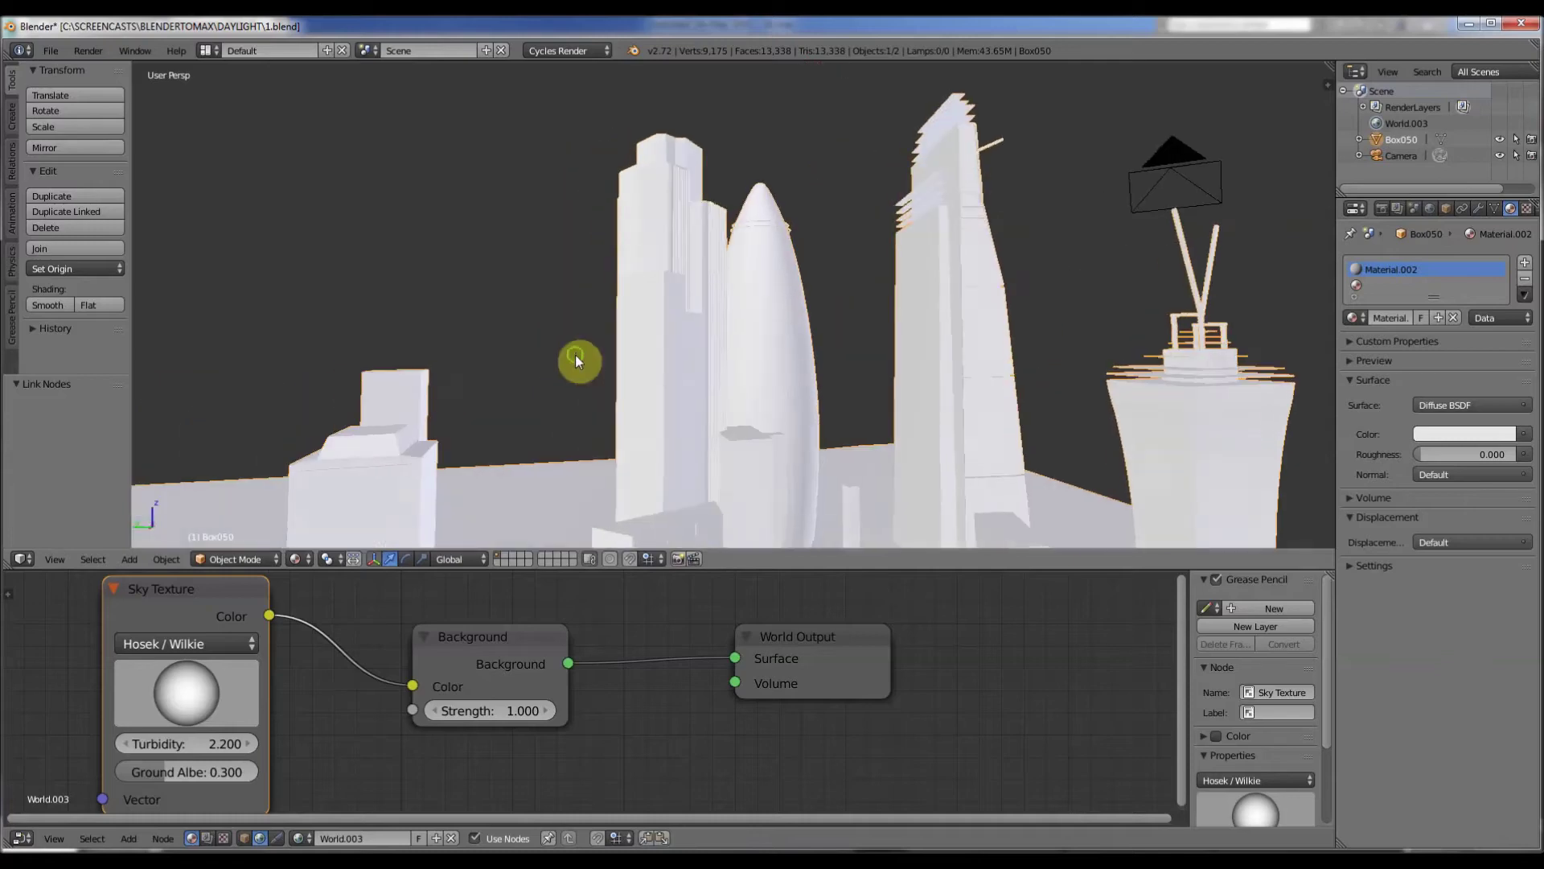
click(295, 559)
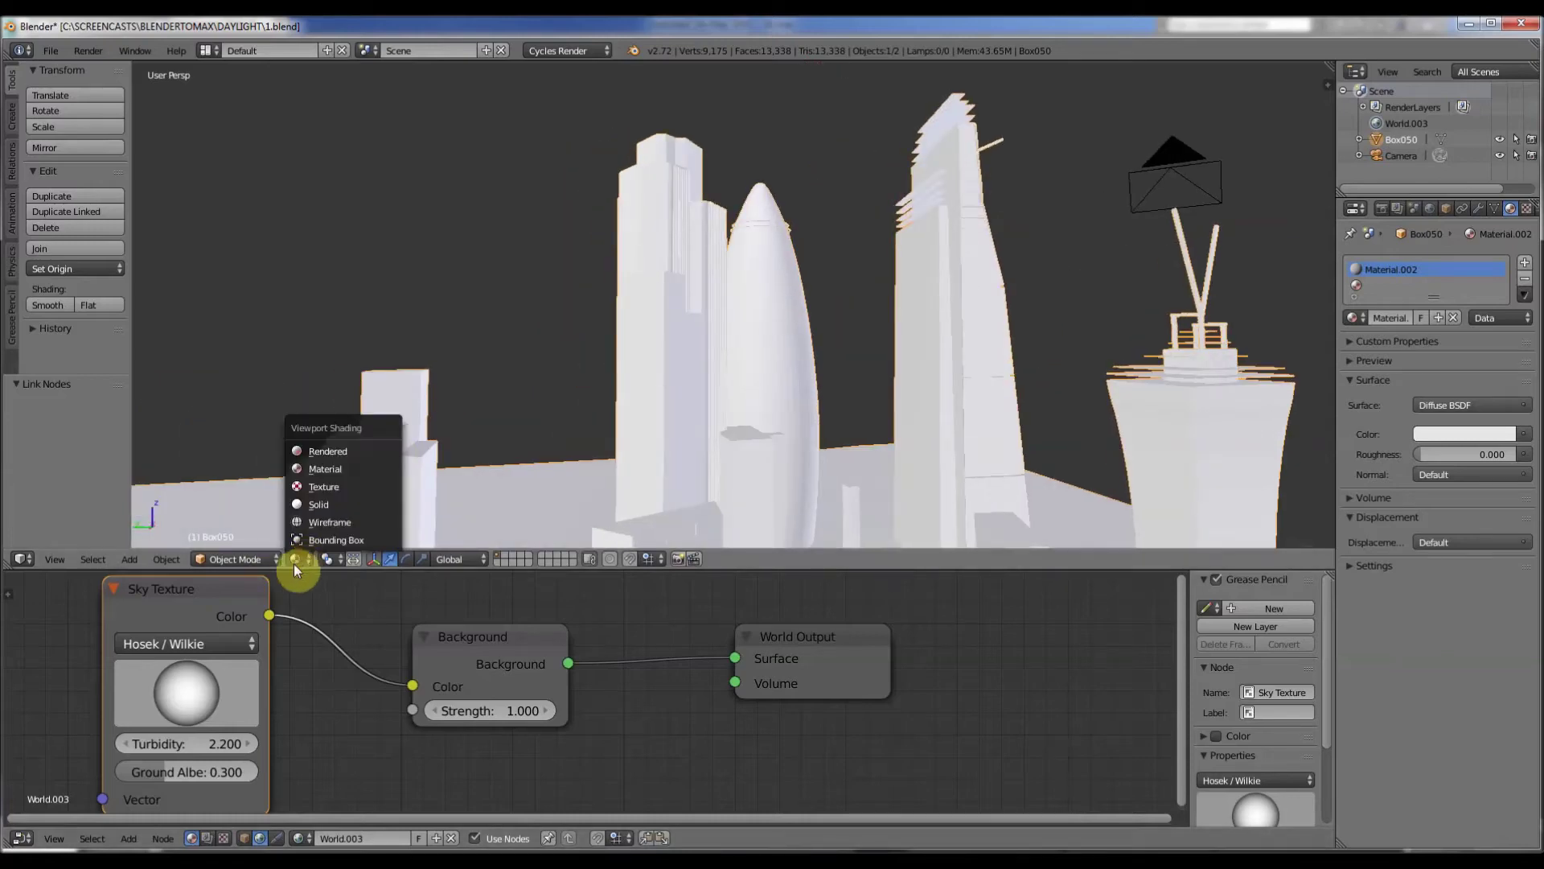
Switch the viewport to Rendered shading and raise Background Strength to 3.900
click(312, 450)
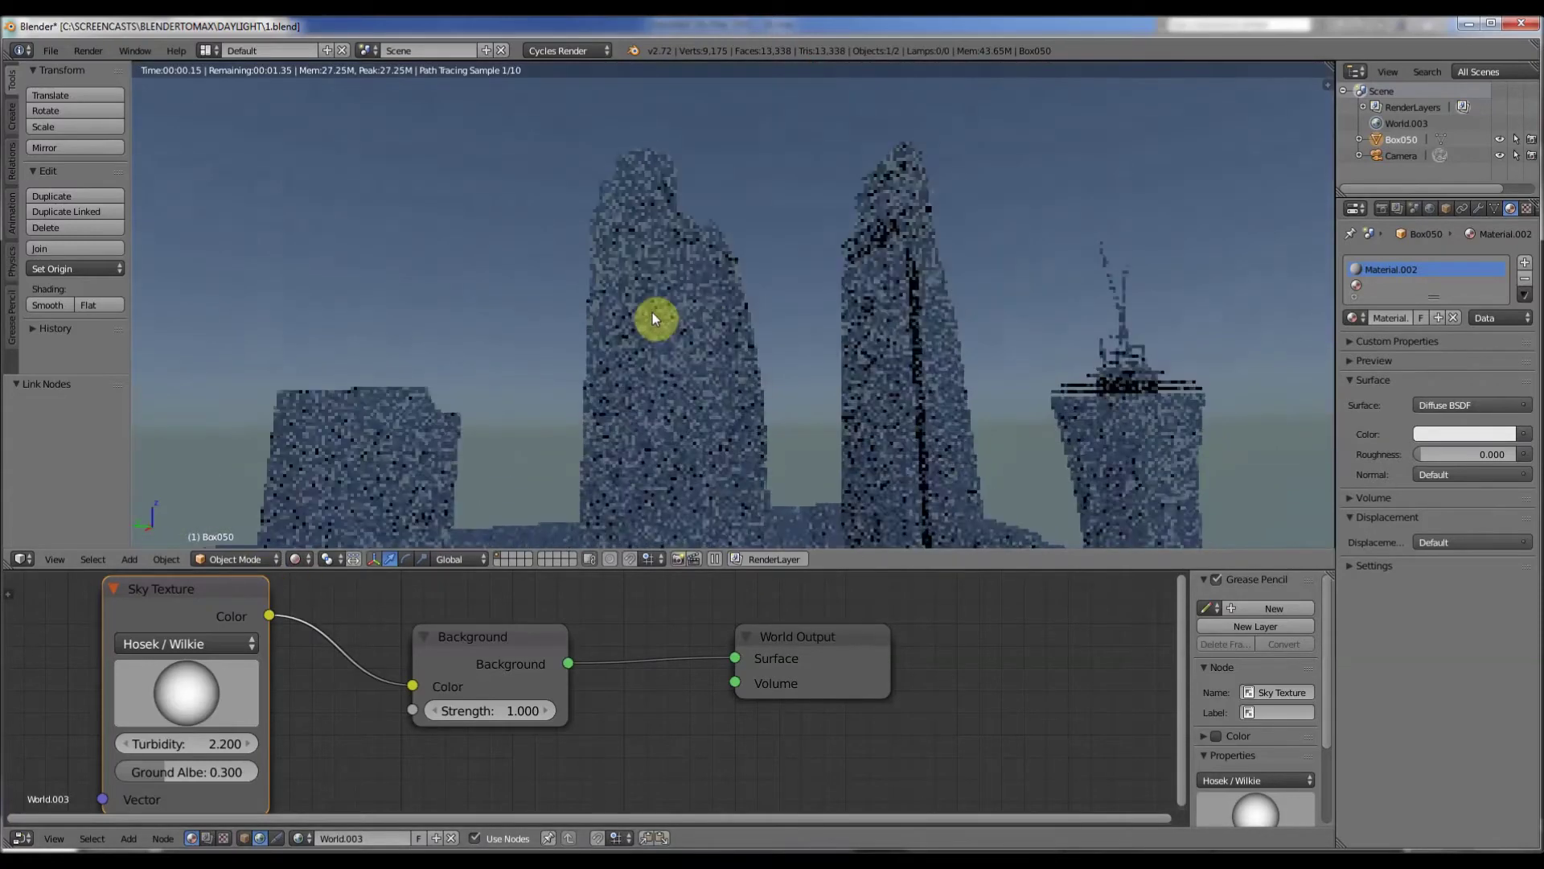
middle_drag(653, 313, 537, 682)
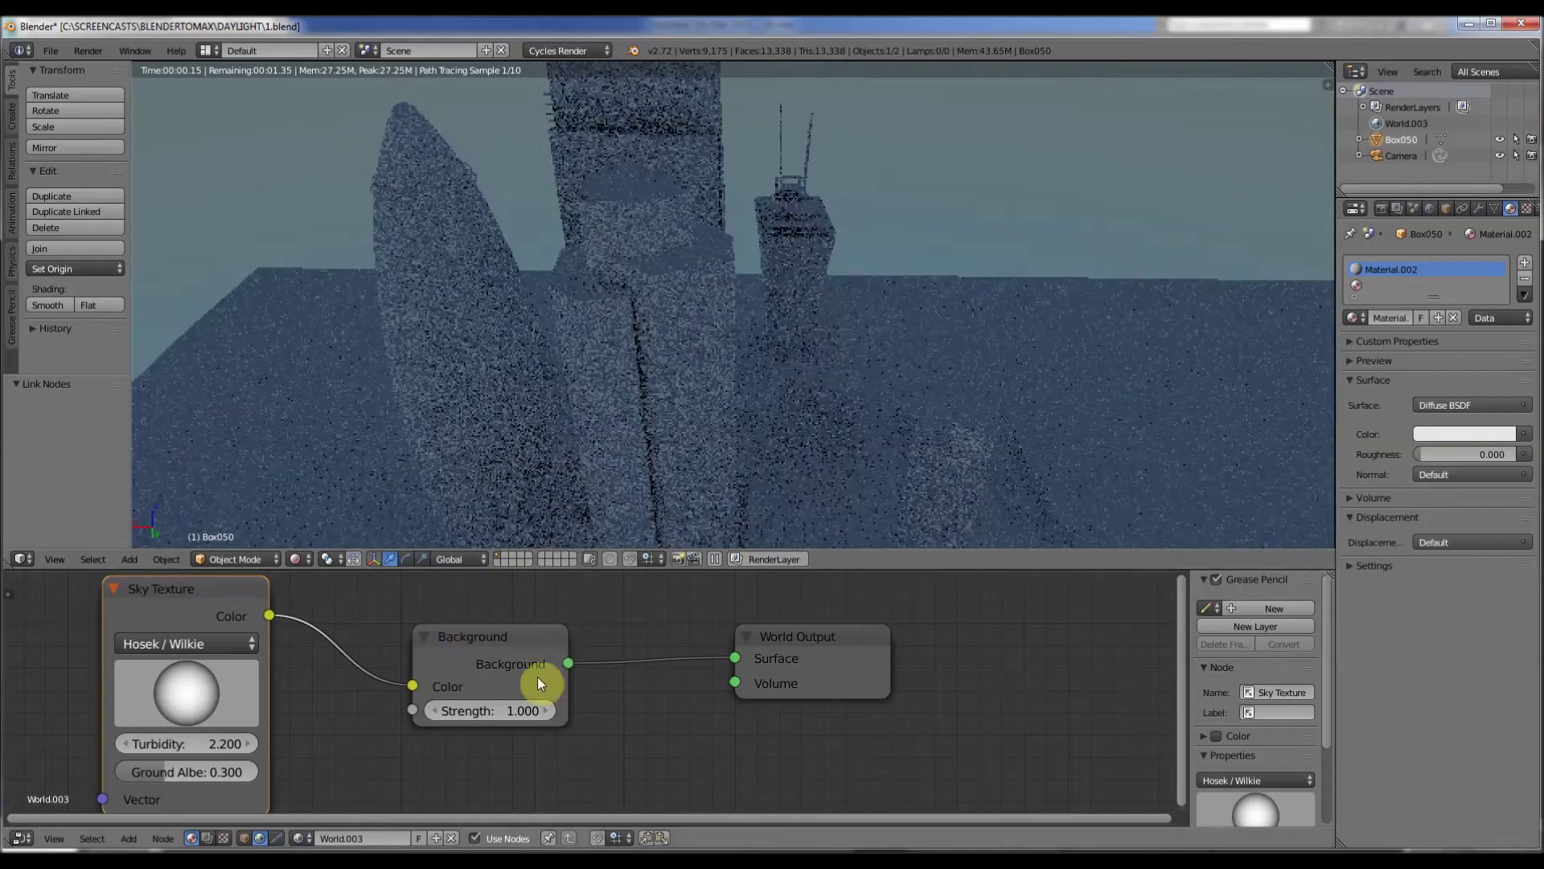
drag(507, 710, 579, 710)
mouse_move(590, 321)
middle_down()
mouse_move(635, 296)
mouse_move(558, 362)
mouse_move(563, 312)
middle_up()
Drag the Sky Texture sun sphere to lower the sun for an orange sunset sky
mouse_move(201, 691)
mouse_down()
mouse_move(153, 696)
mouse_move(245, 678)
mouse_move(185, 669)
mouse_move(239, 668)
mouse_move(197, 692)
mouse_move(227, 677)
mouse_move(199, 684)
mouse_move(212, 677)
mouse_up()
scroll(482, 418, up, 8)
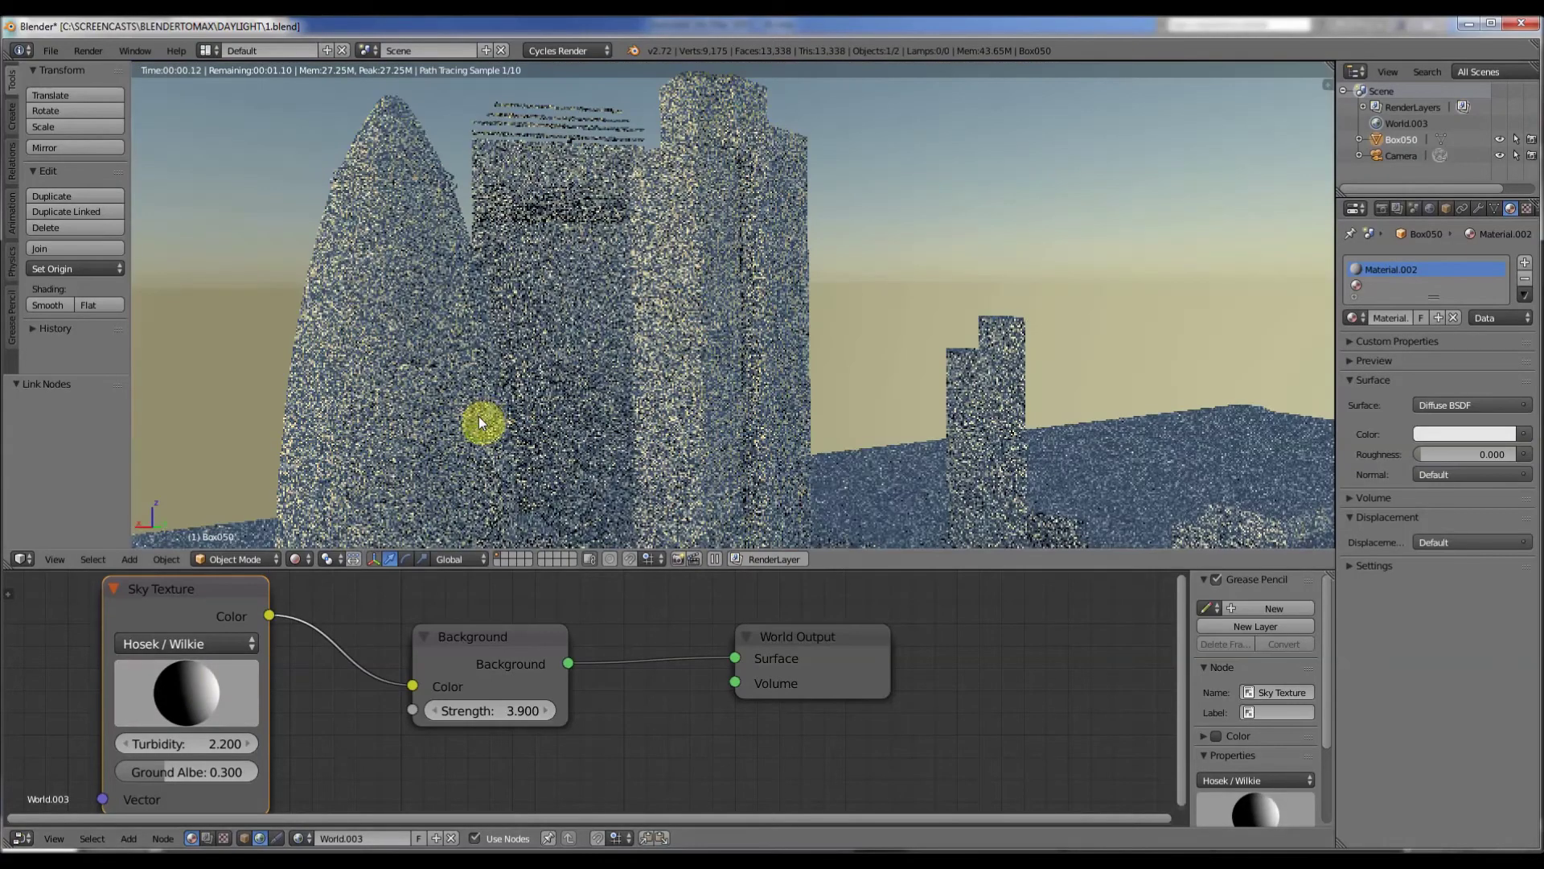
scroll(721, 412, down, 3)
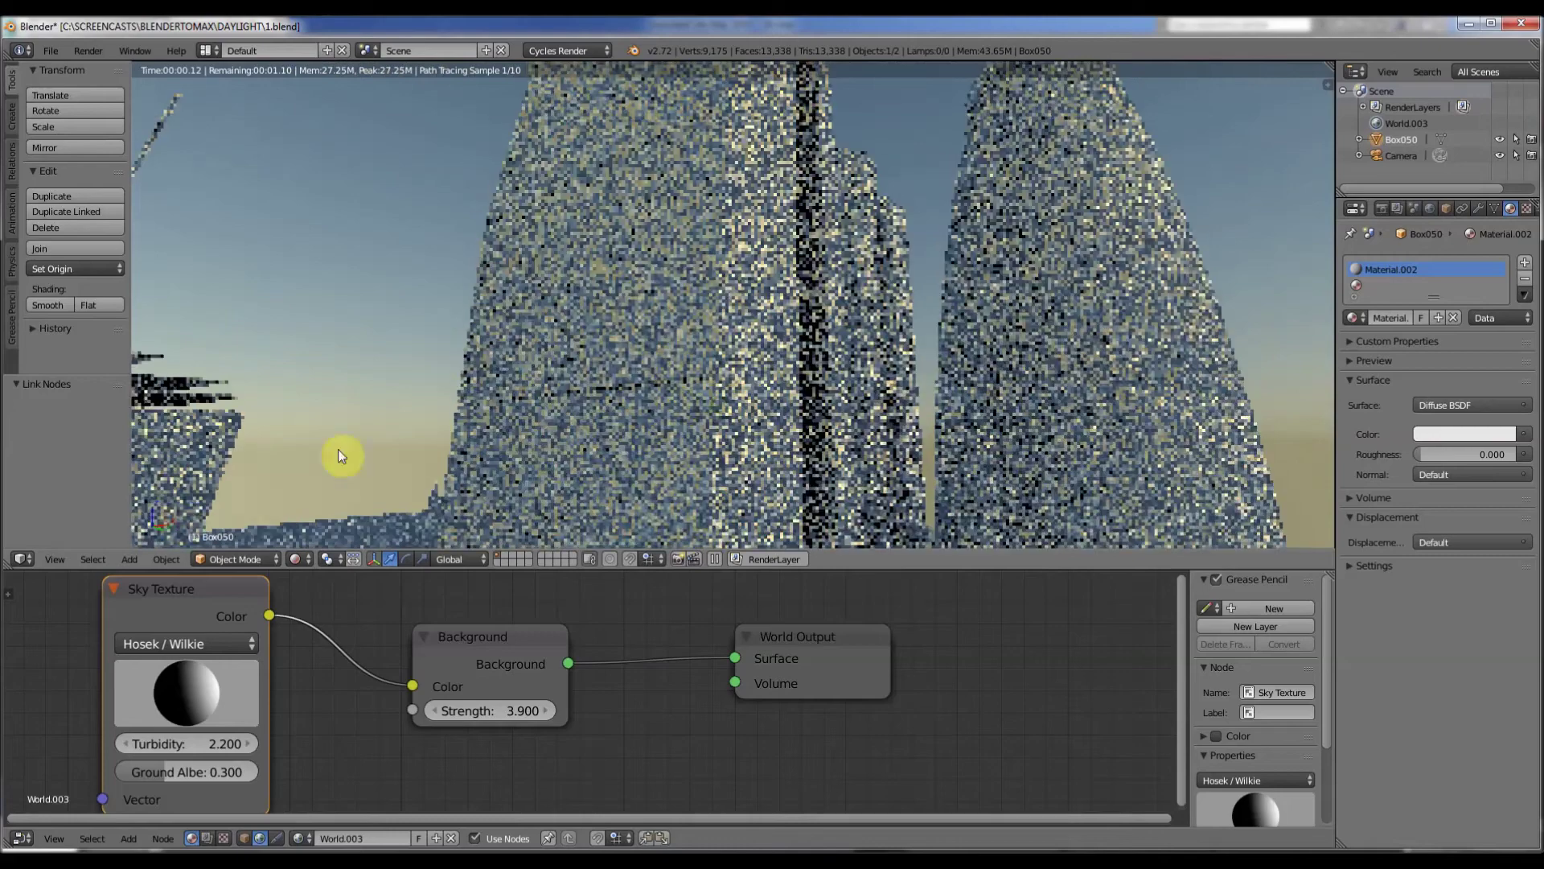
drag(182, 662, 200, 676)
scroll(522, 489, up, 5)
Swing back to the full skyline and raise Background Strength to 7.100
scroll(521, 489, down, 6)
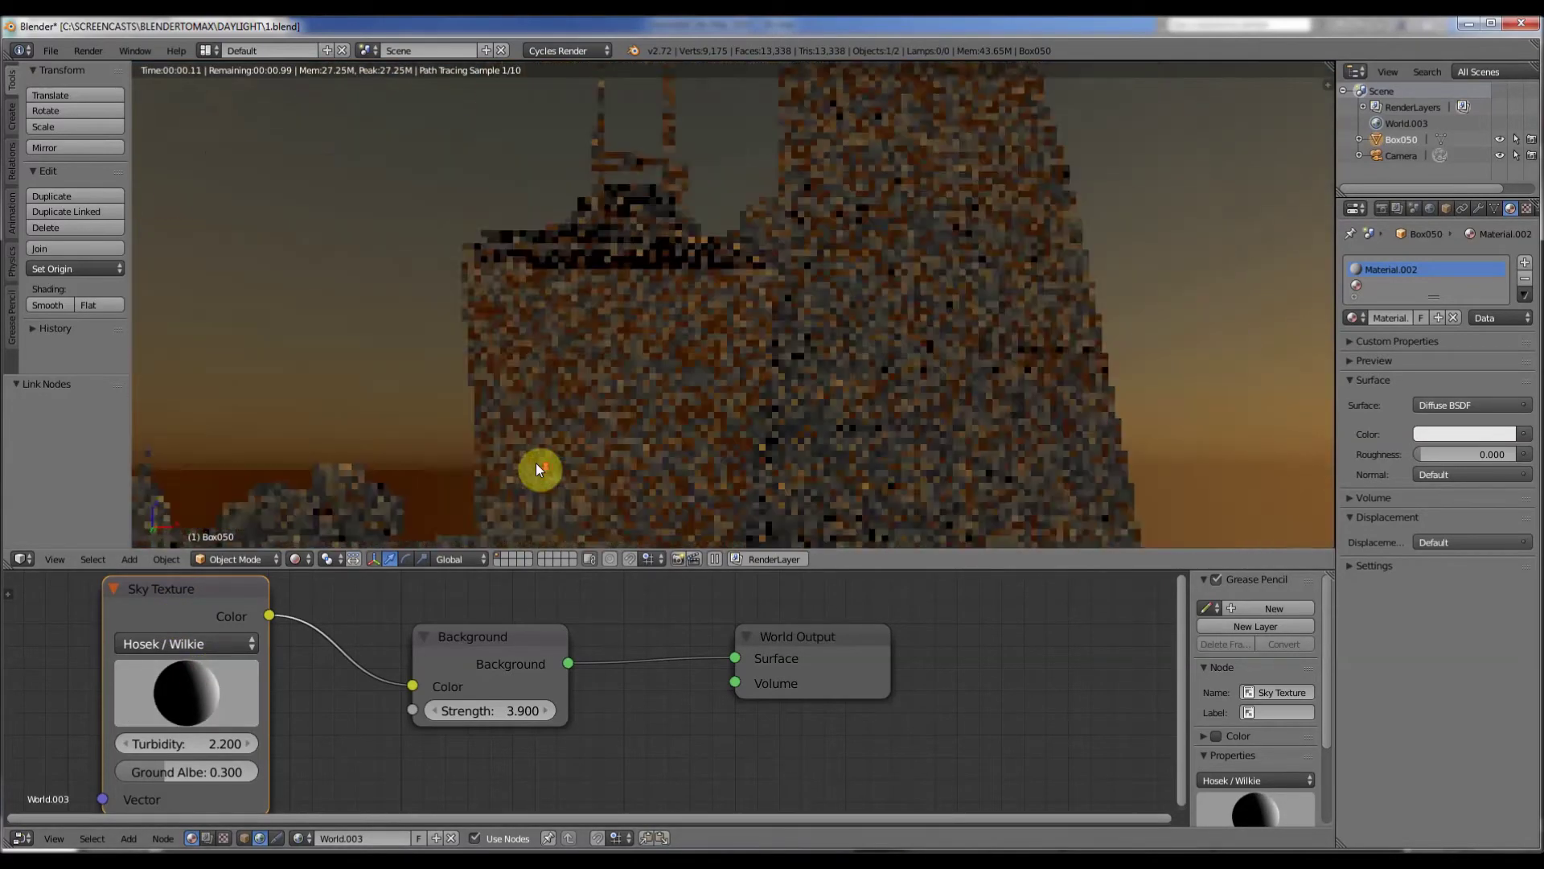
middle_drag(660, 452, 354, 611)
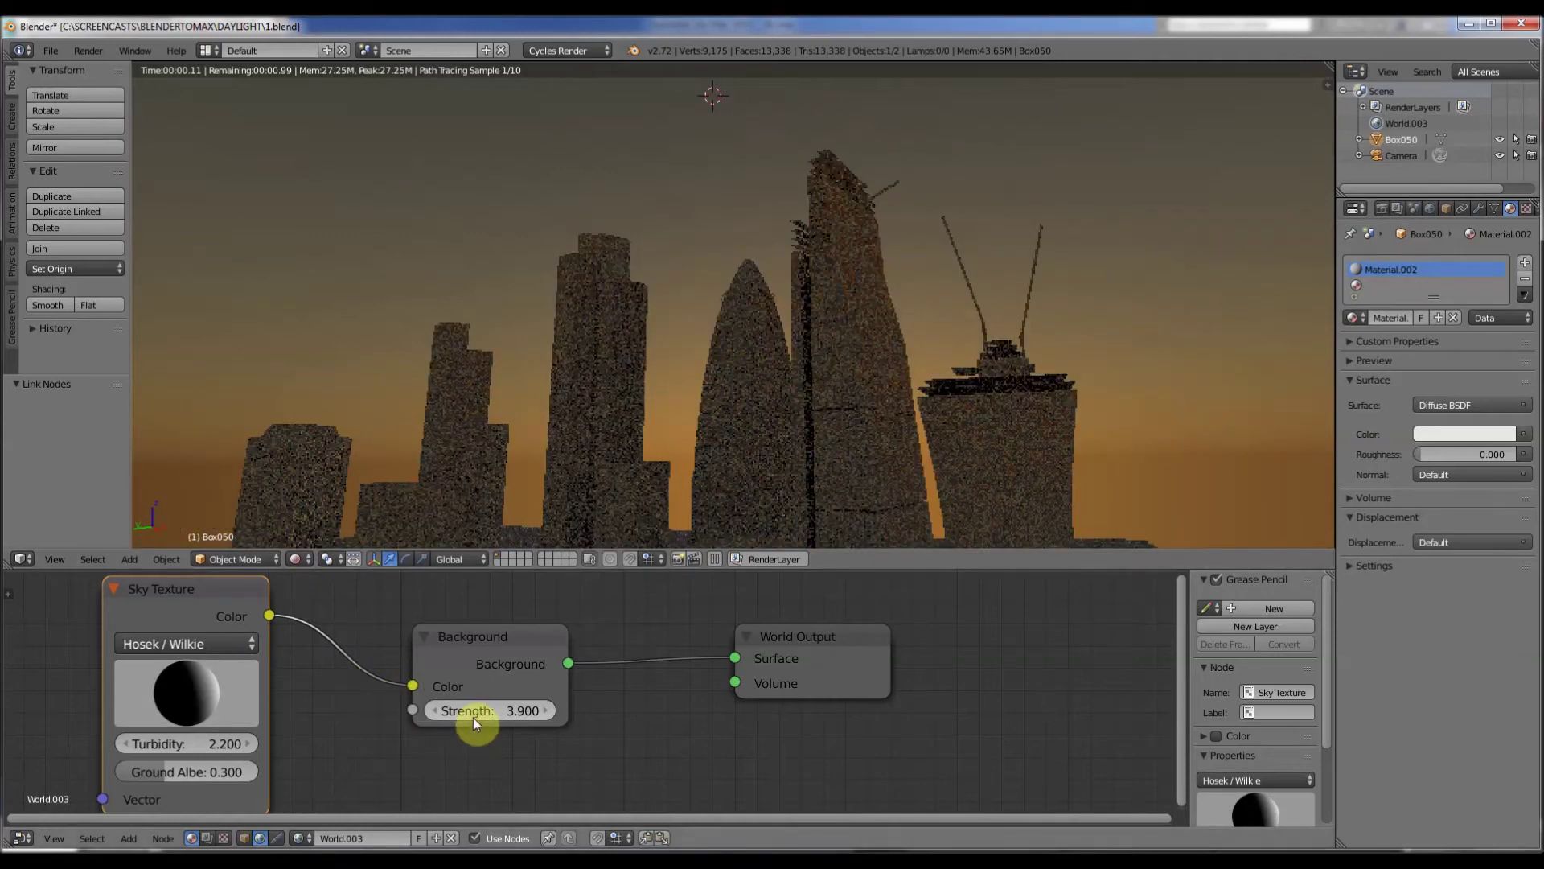
drag(491, 710, 563, 711)
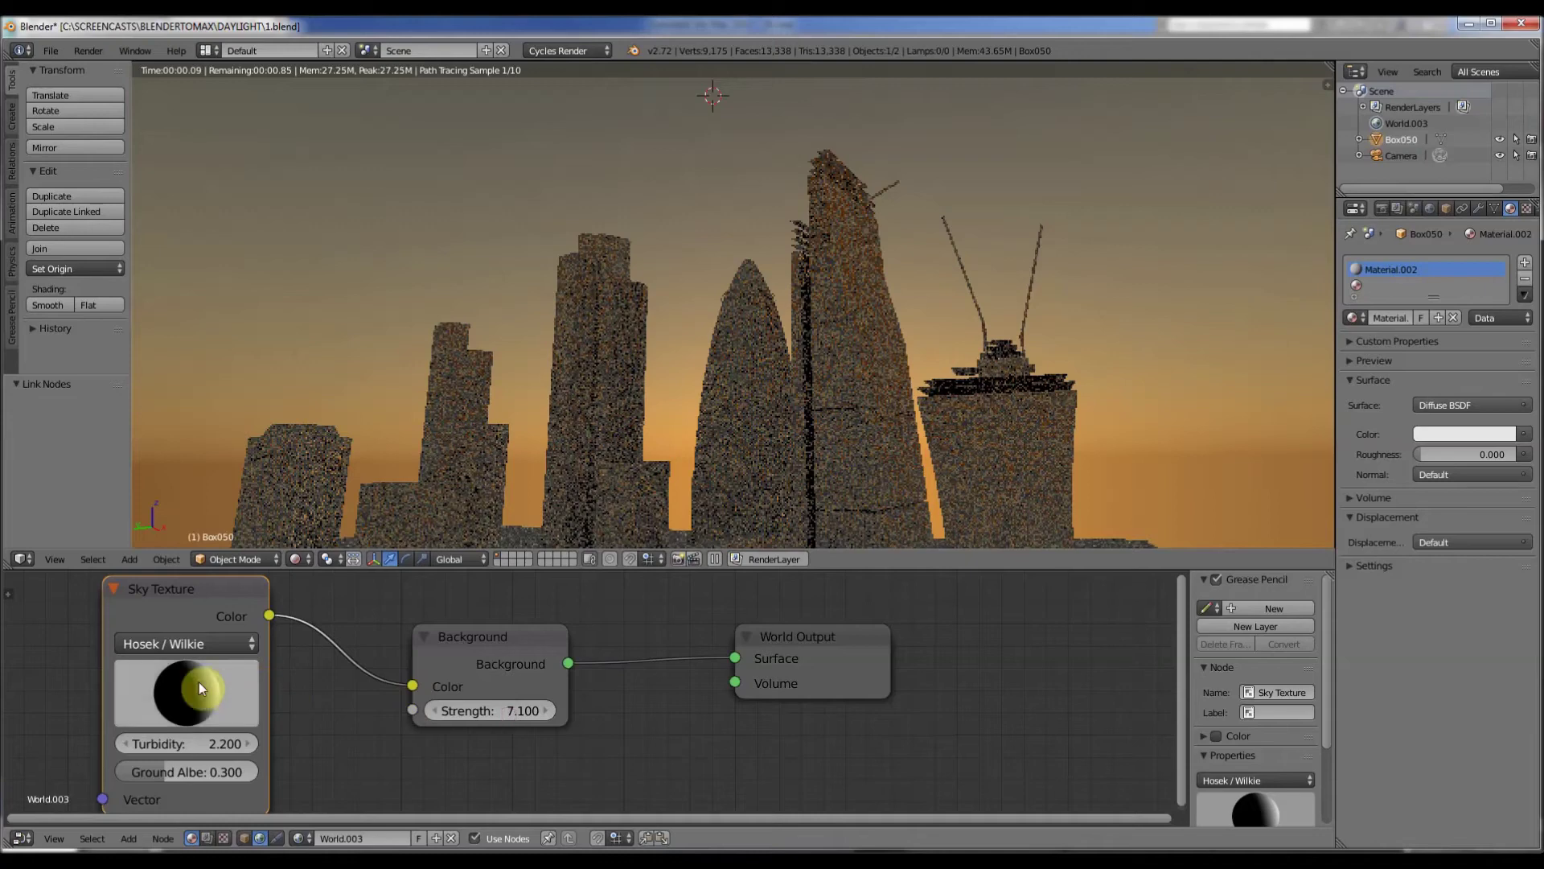
Drag the Sky Texture sun sphere right to push the sun toward the horizon
drag(216, 679, 224, 678)
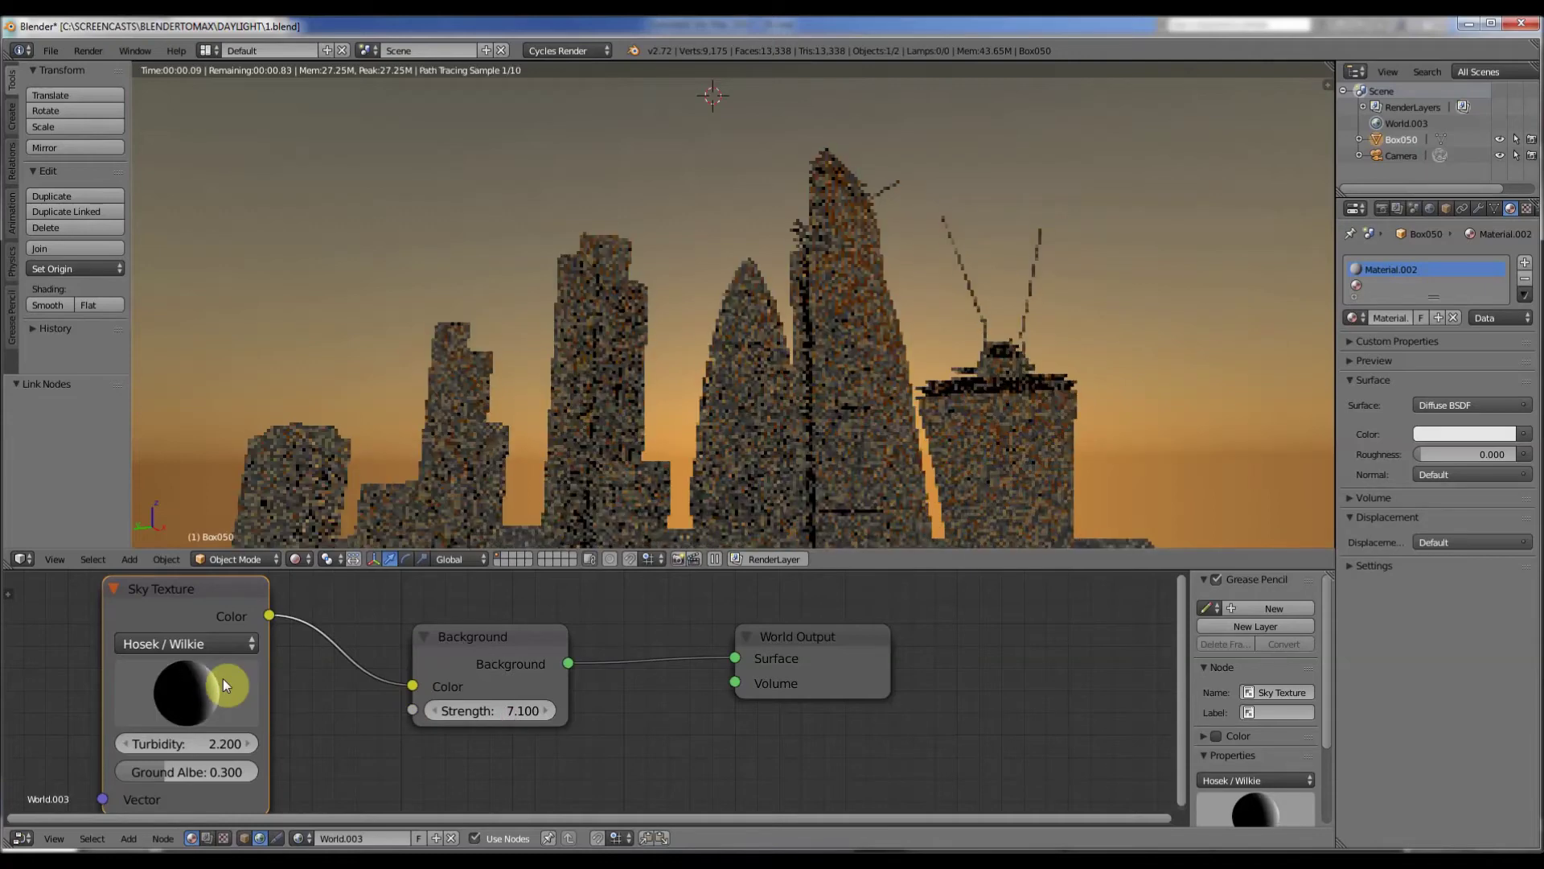
drag(223, 679, 386, 712)
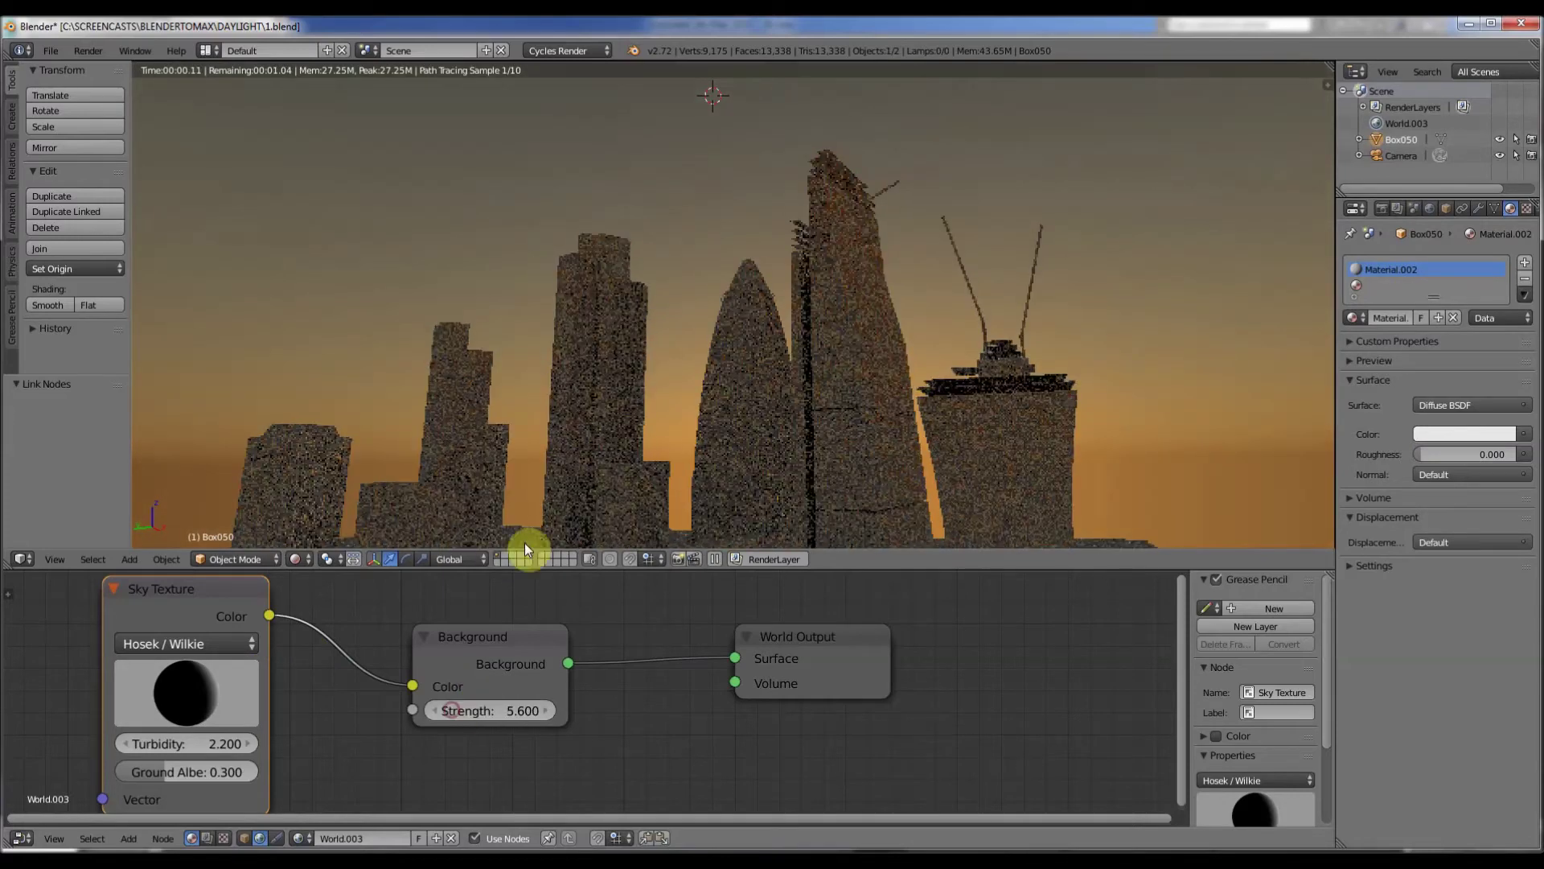
scroll(581, 489, up, 2)
scroll(600, 439, up, 6)
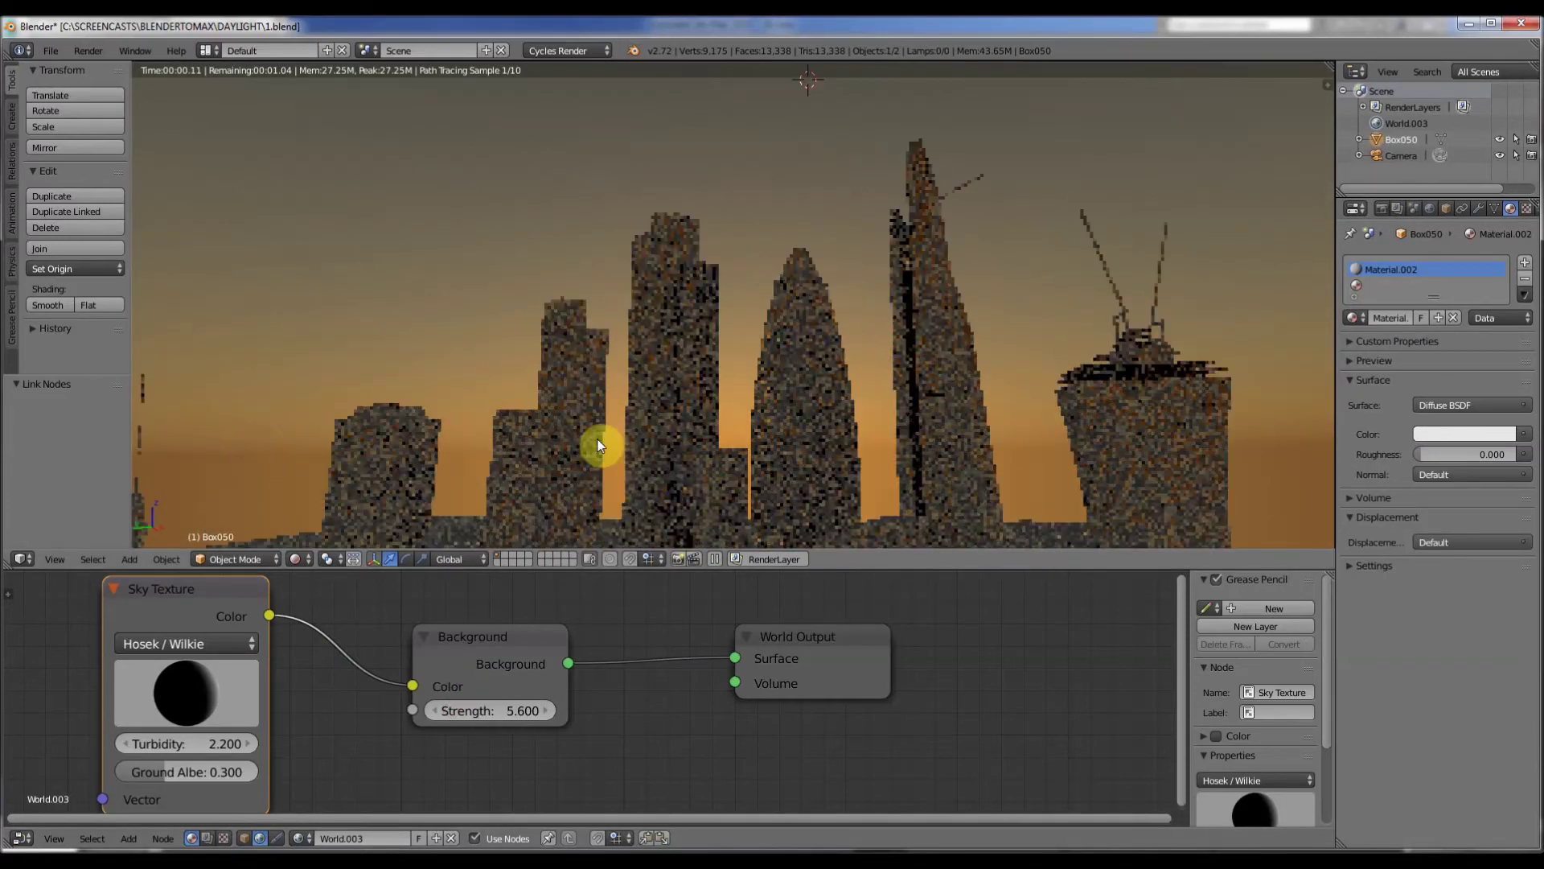
middle_drag(600, 423, 700, 408)
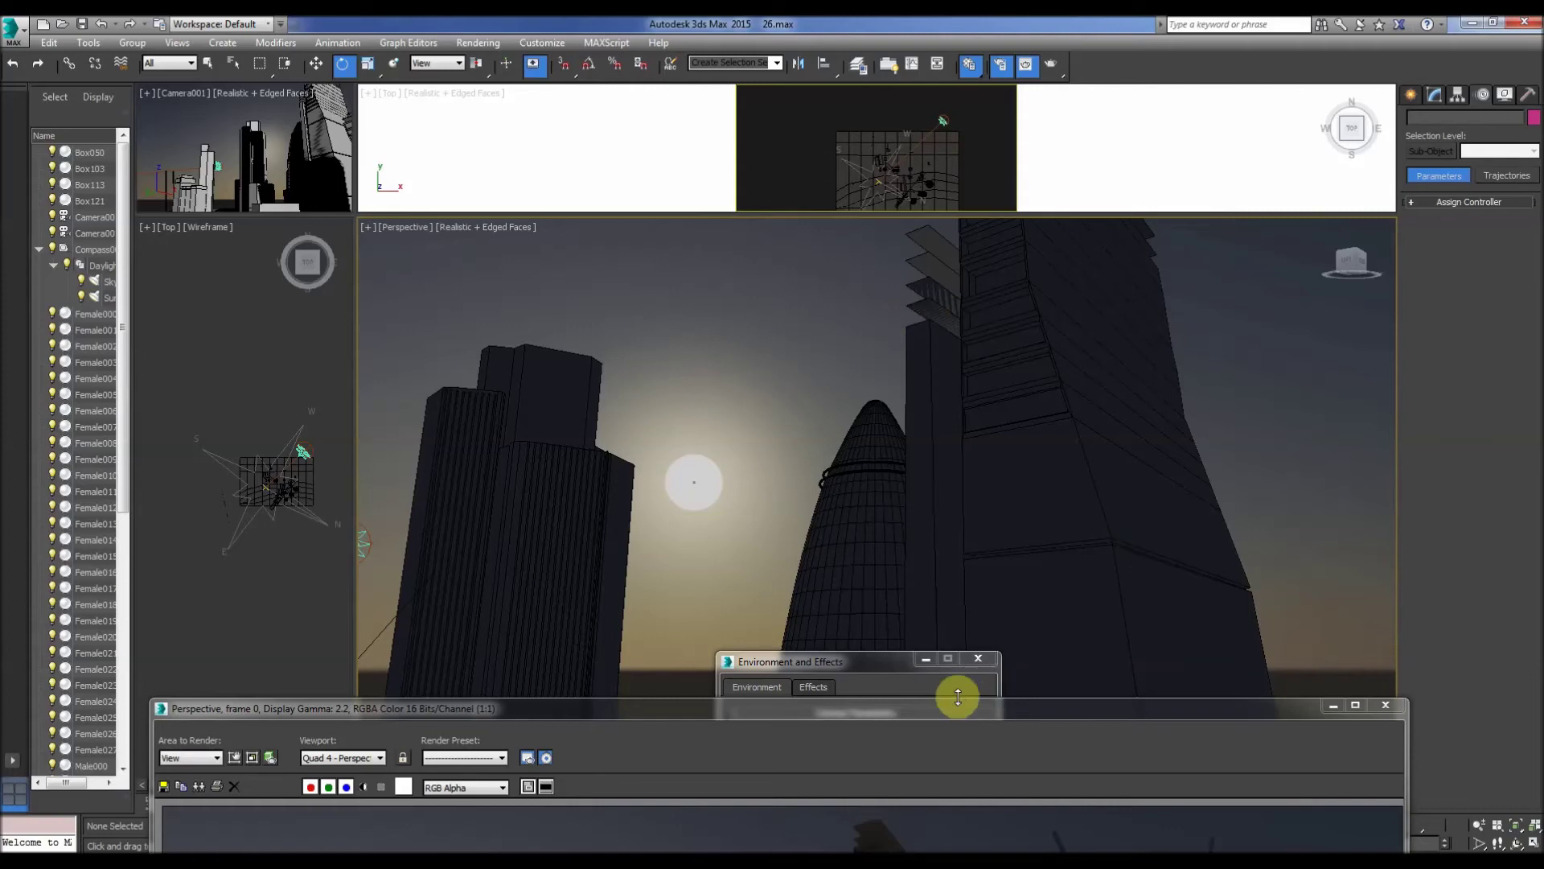
Move the 3ds Max rendered frame window up so the sunset comparison render shows large
drag(954, 708, 903, 121)
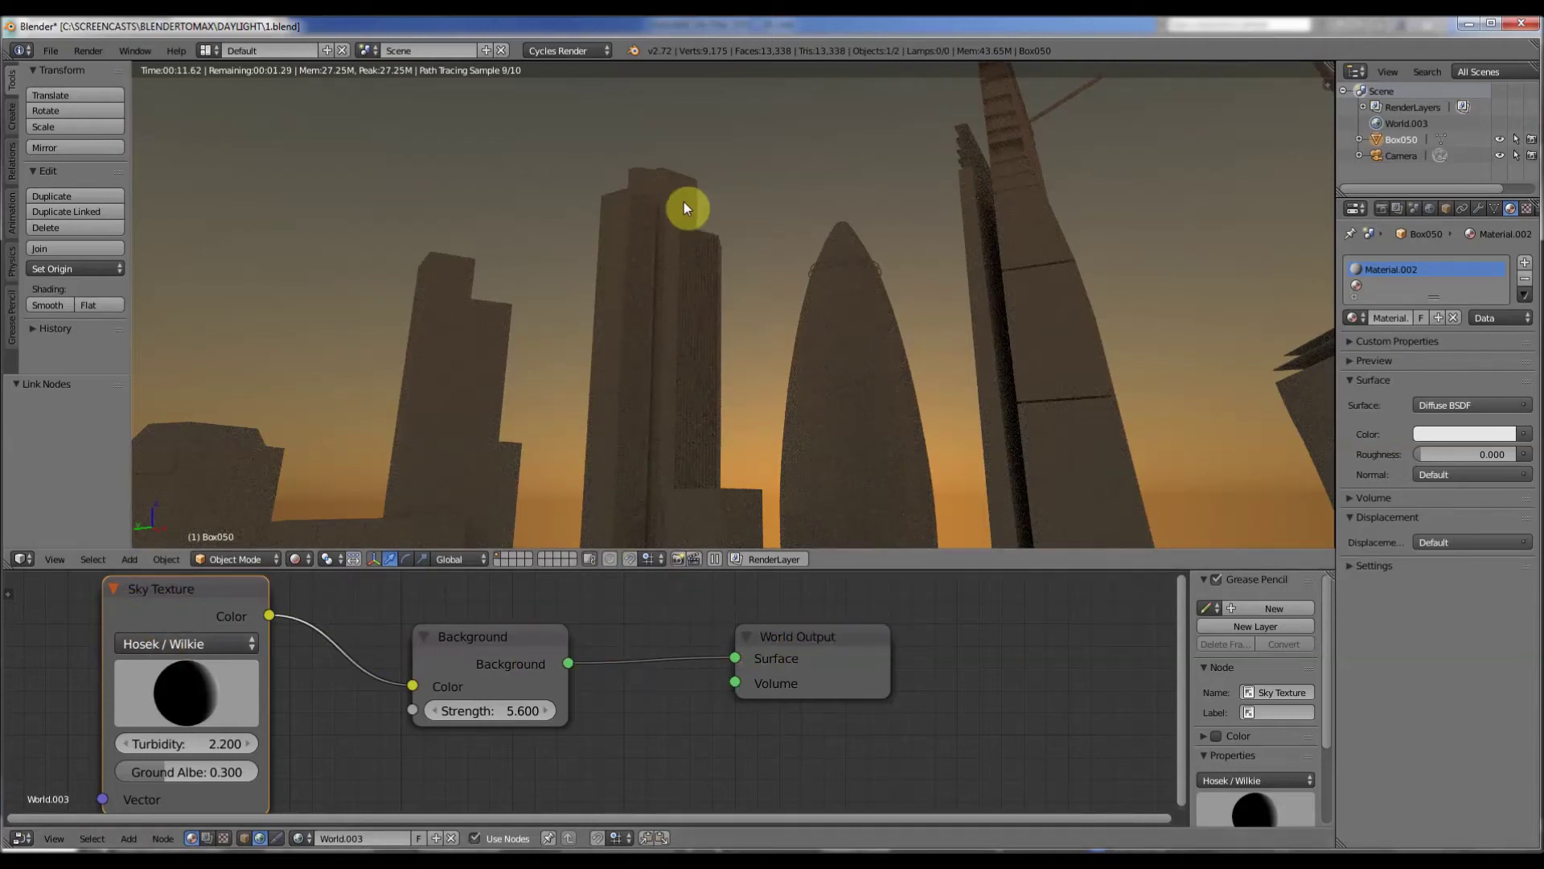
Zoom and orbit Blender's rendered view around the tall towers to inspect the golden sunset lighting
scroll(680, 230, down, 2)
scroll(683, 234, down, 4)
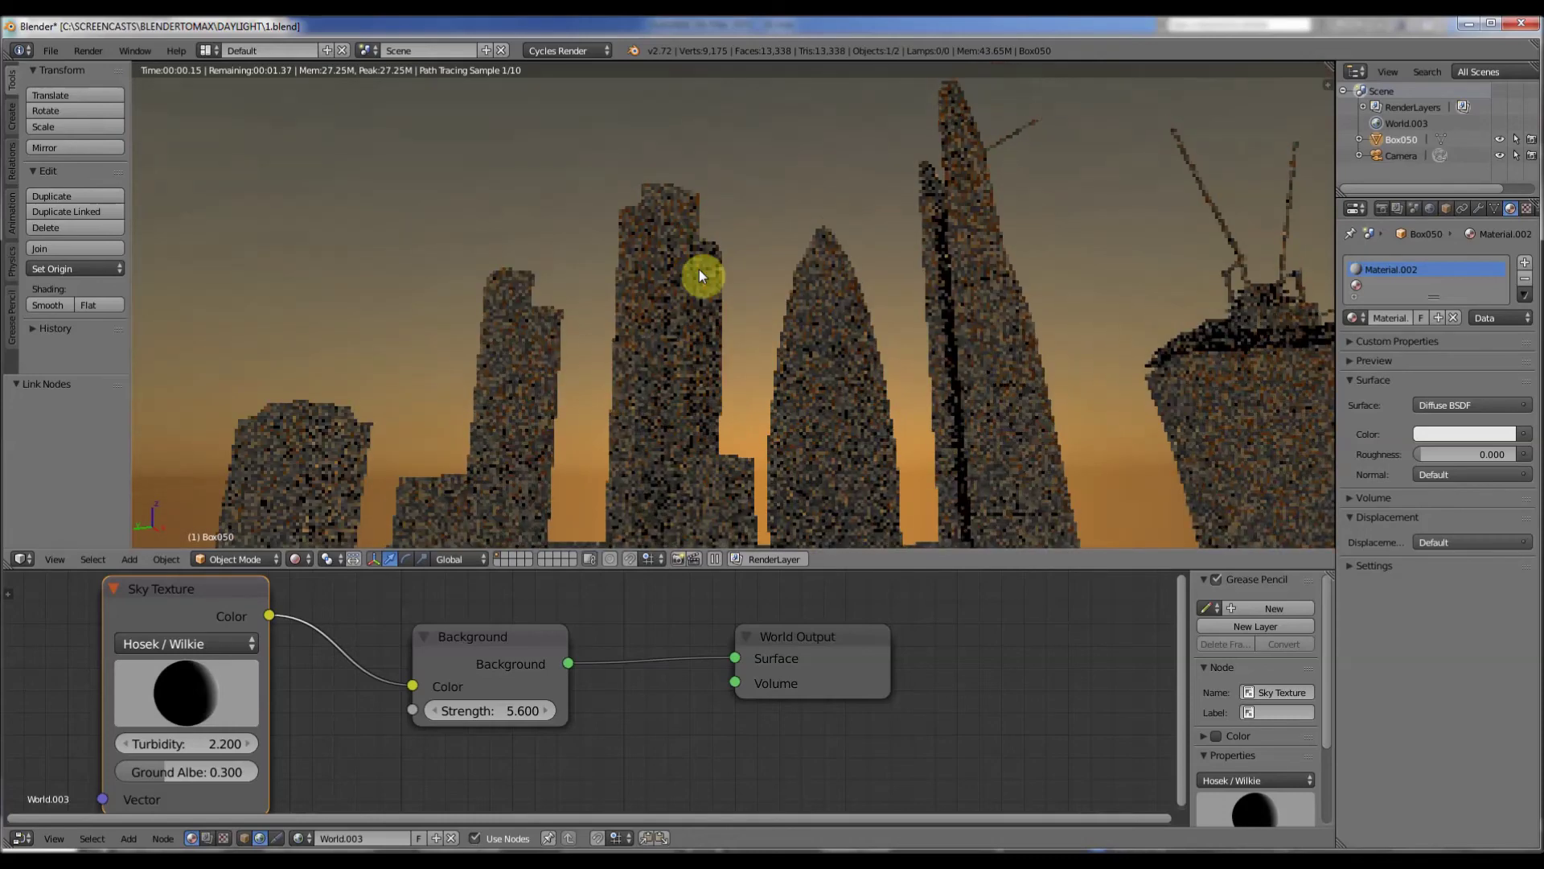
scroll(809, 278, down, 2)
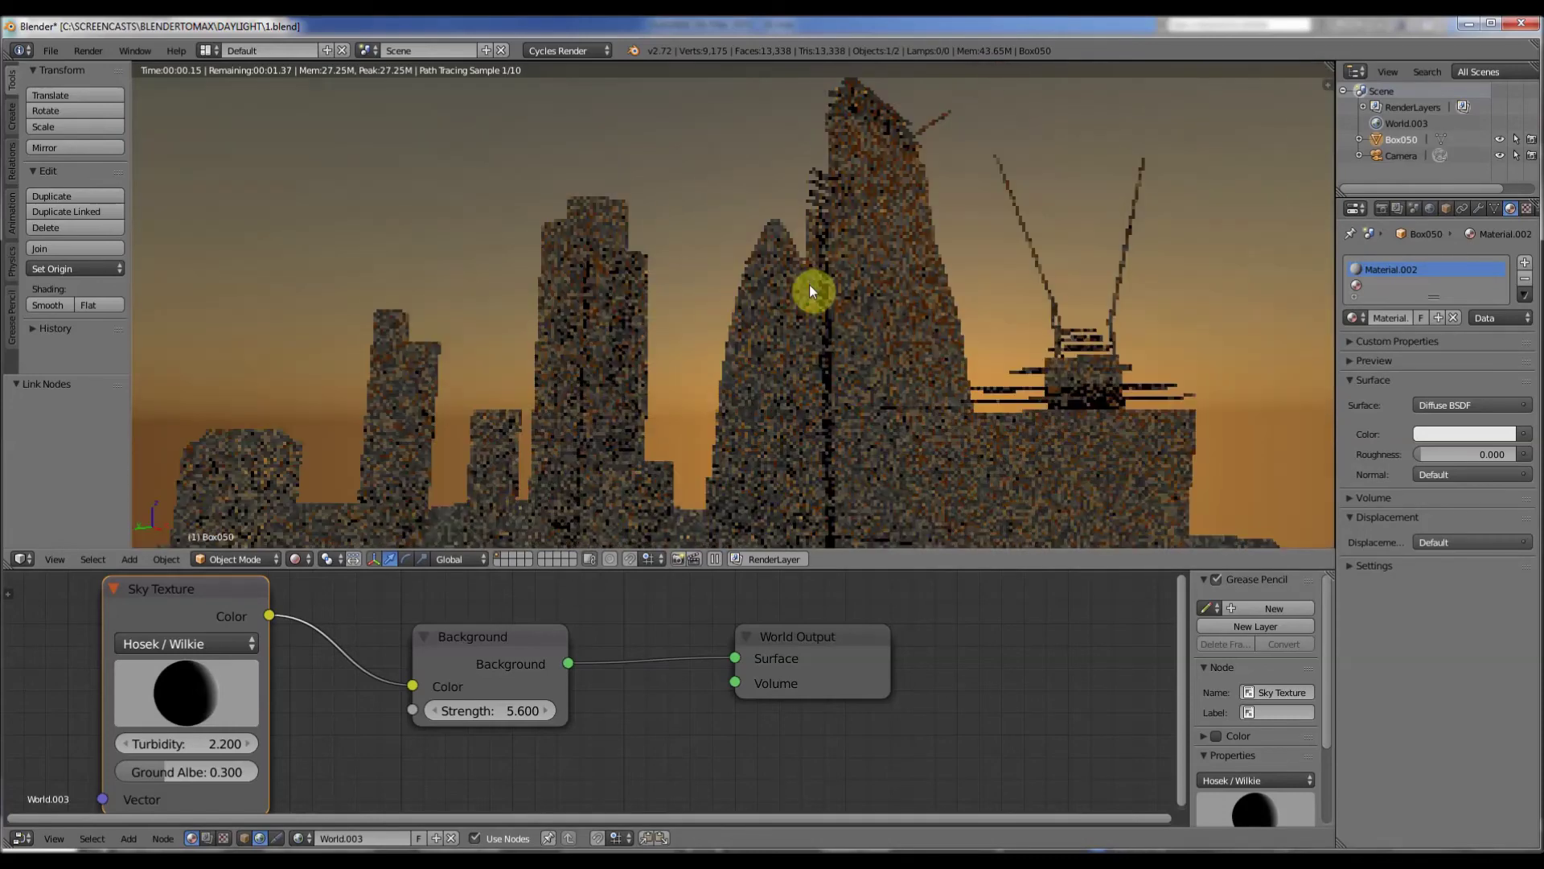
middle_drag(809, 283, 761, 331)
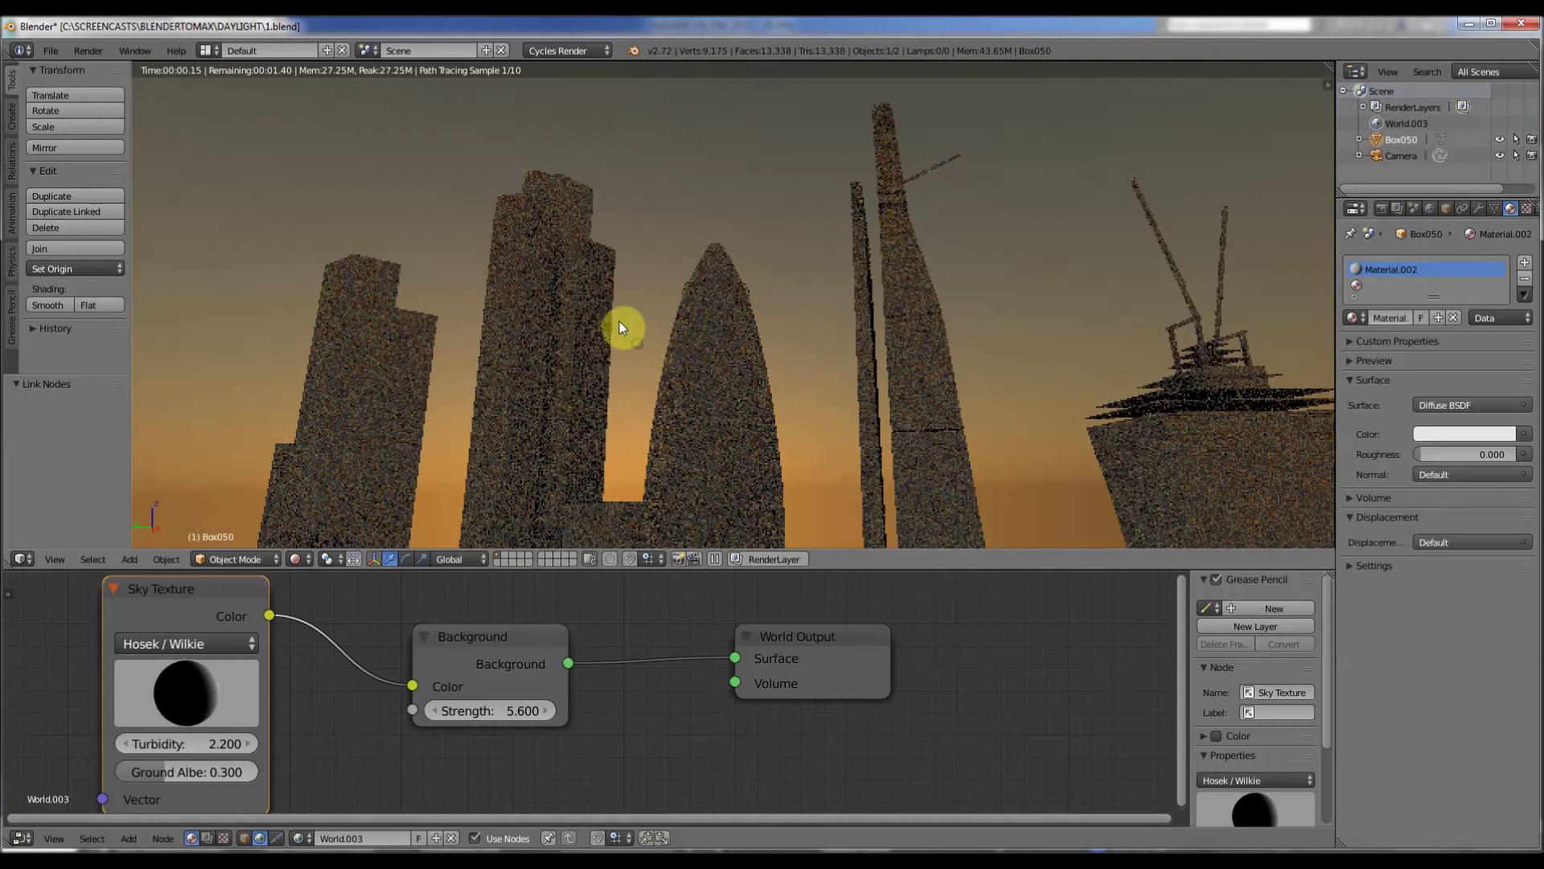
middle_drag(619, 326, 245, 449)
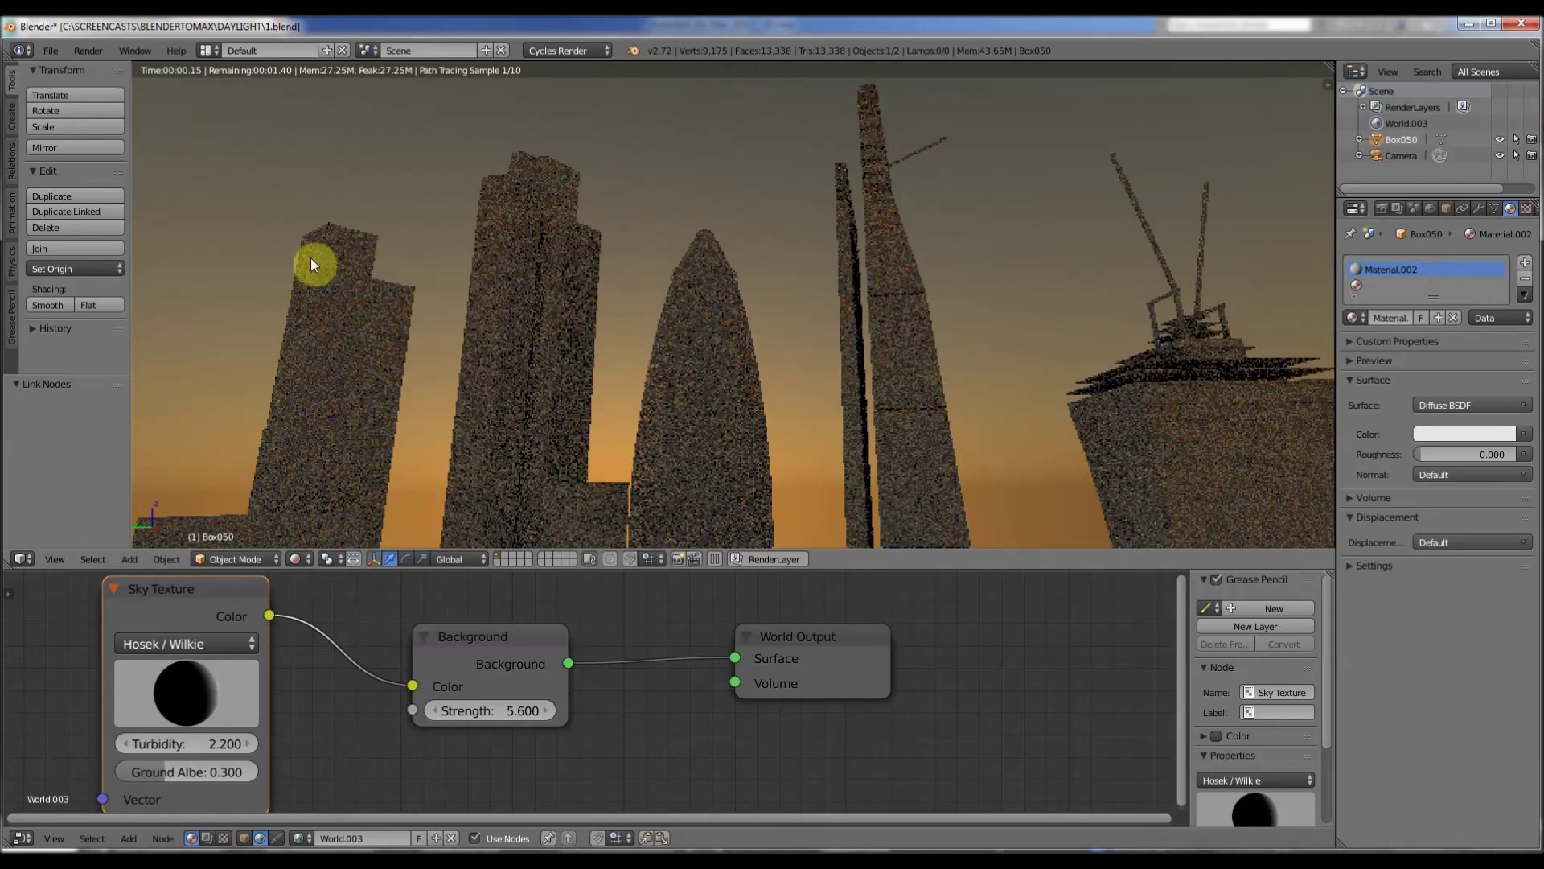